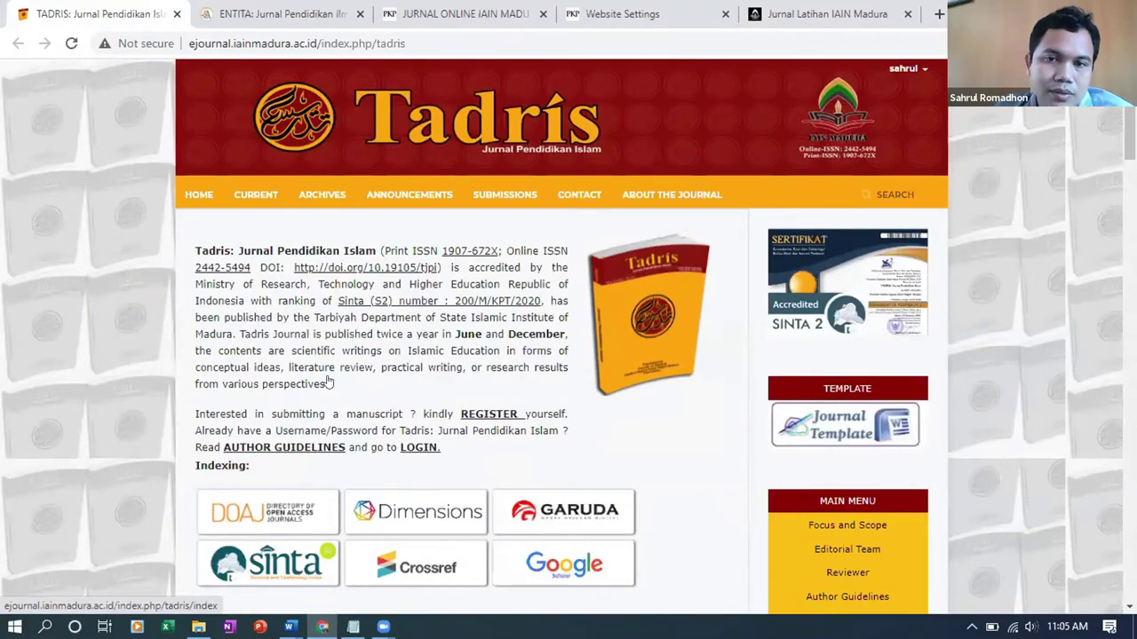
- Examine the practice journal's appearance settings and its public menu bar, including the About submenu, and compare with the Tadris homepage
key(ctrl+4)
scroll(326, 380, down, 2)
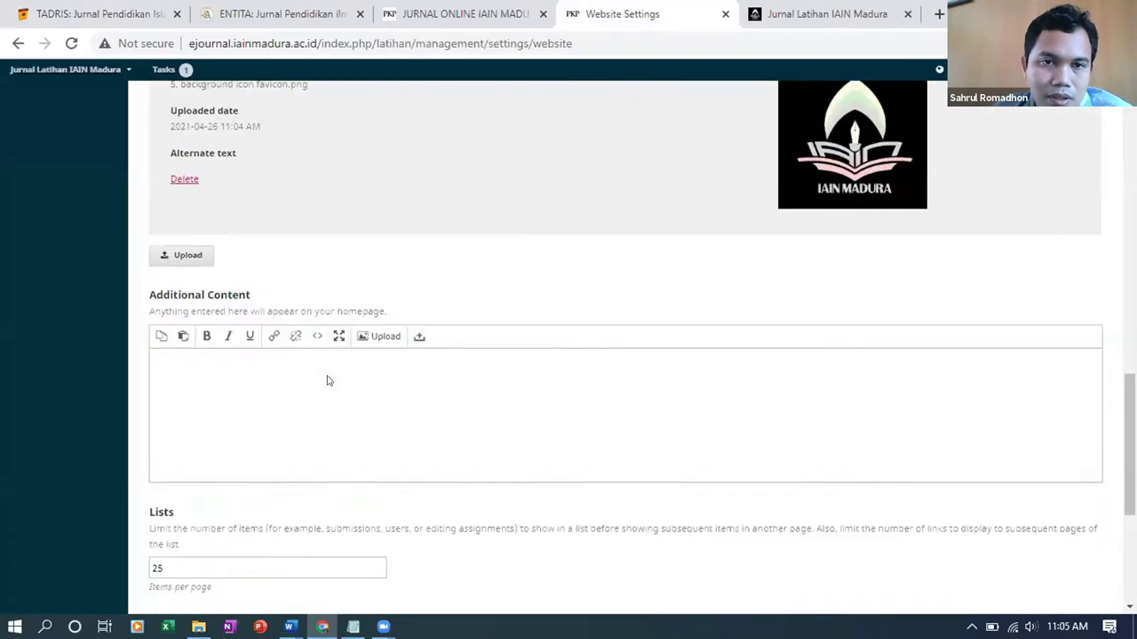
scroll(326, 380, up, 1)
scroll(563, 233, up, 5)
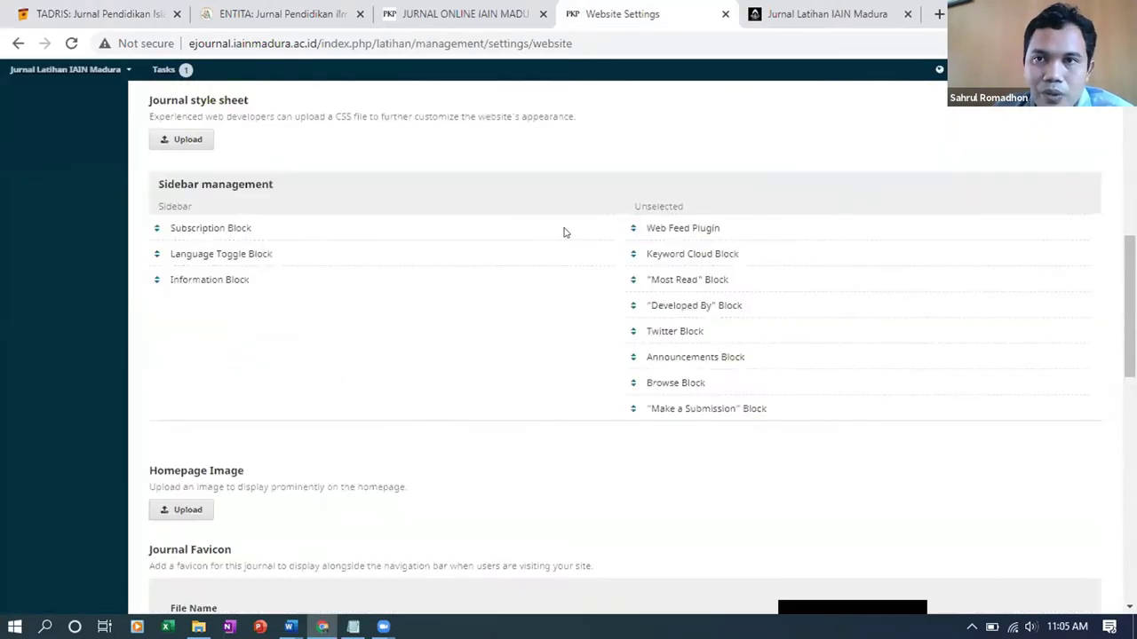
scroll(563, 232, up, 3)
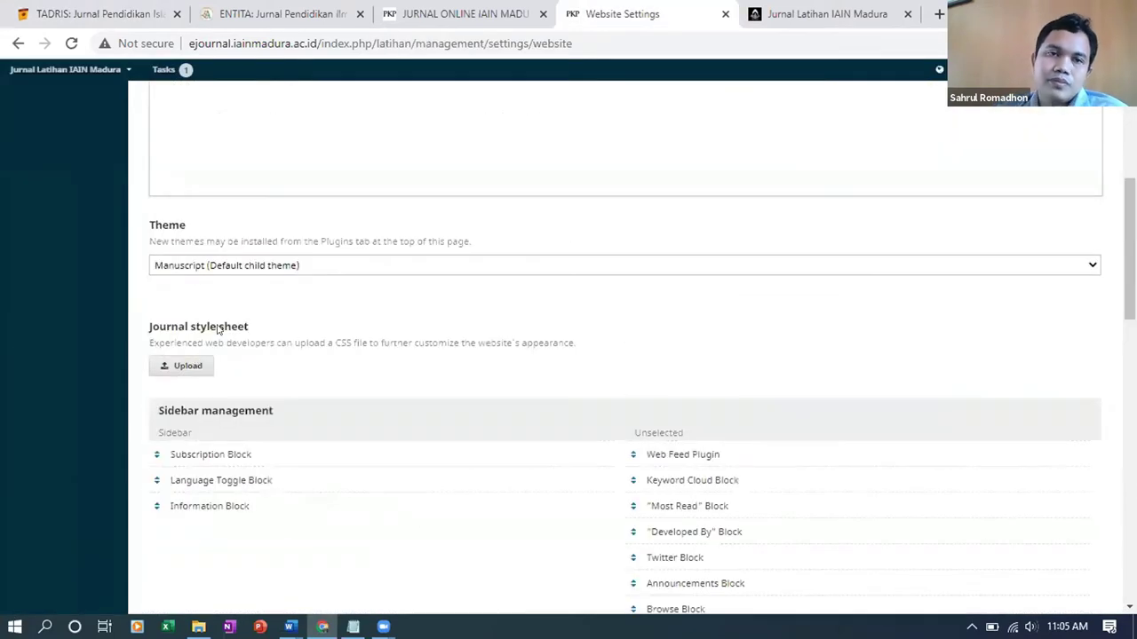
key(ctrl+Tab)
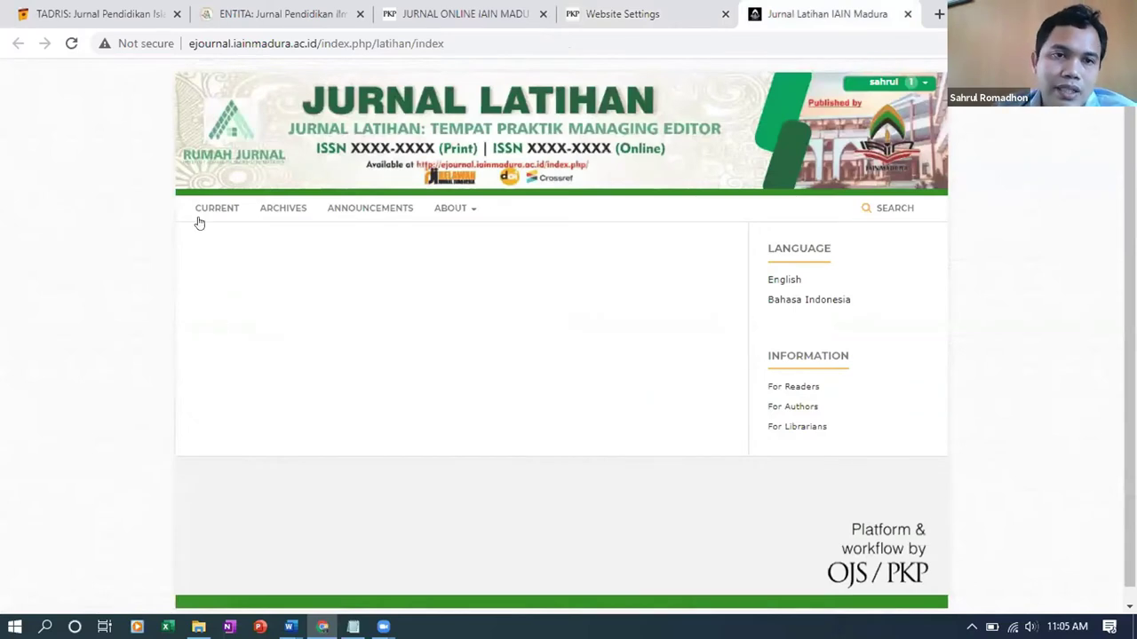
click(283, 212)
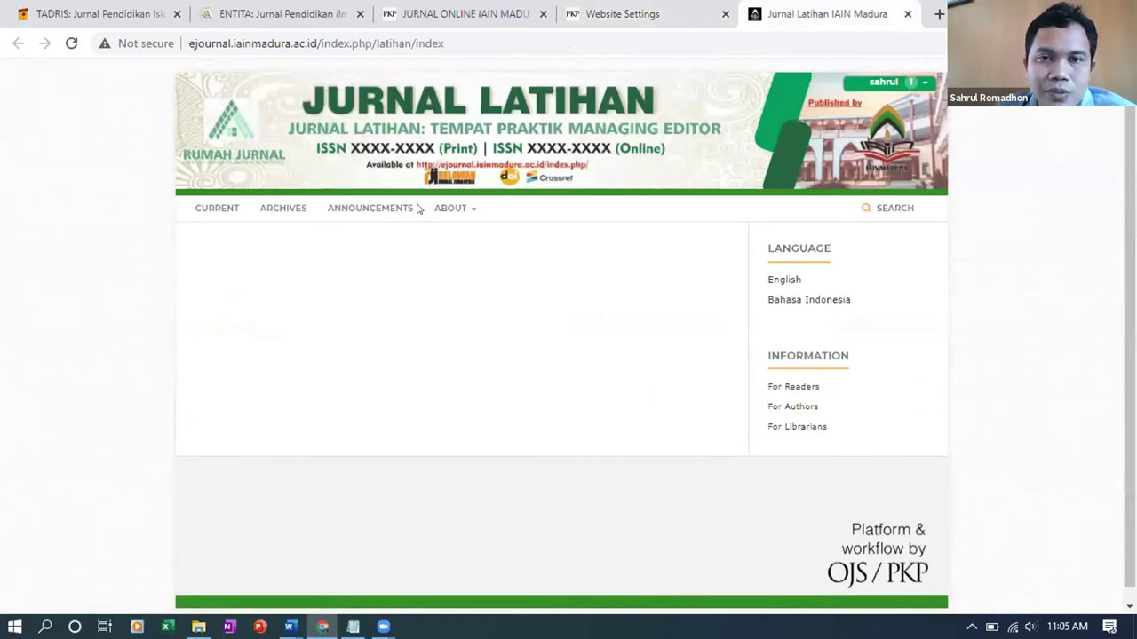
click(465, 213)
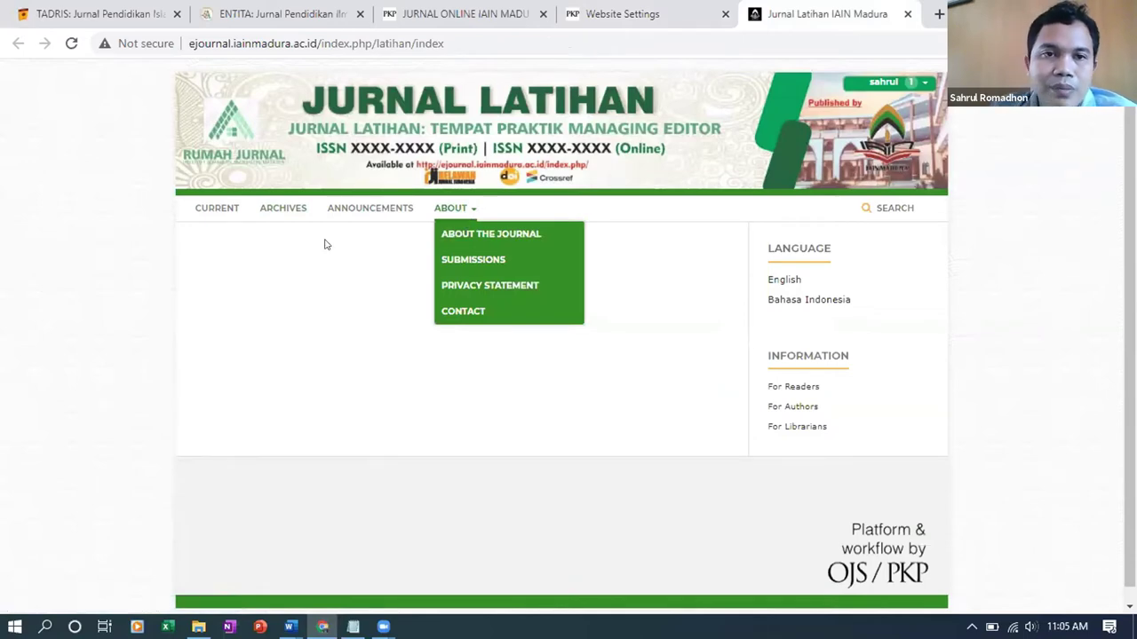
click(175, 217)
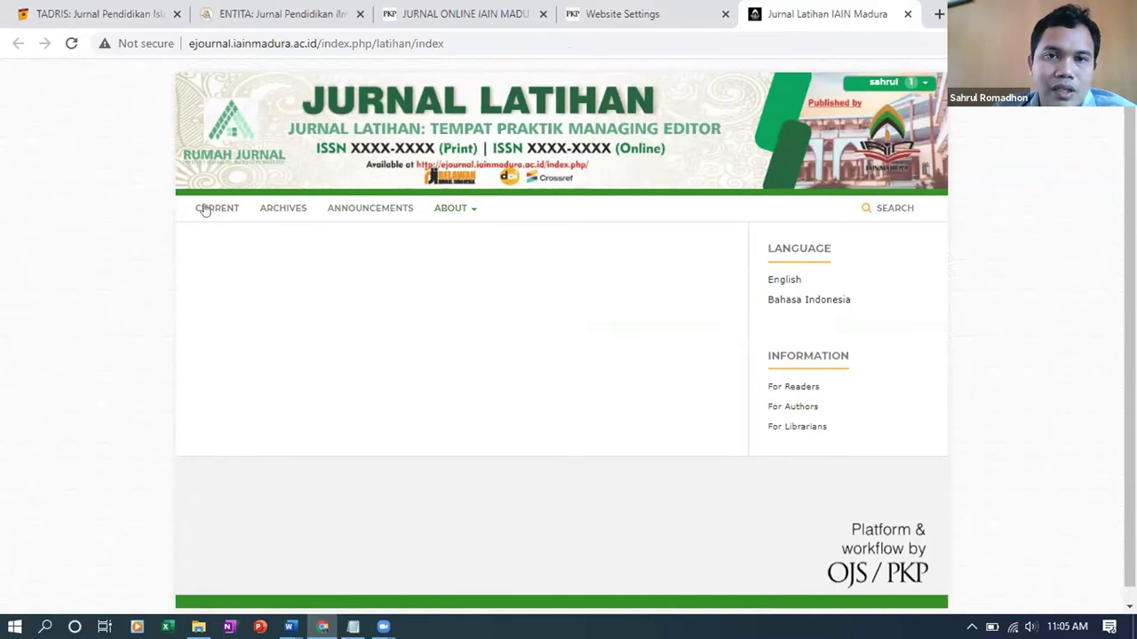
key(ctrl+1)
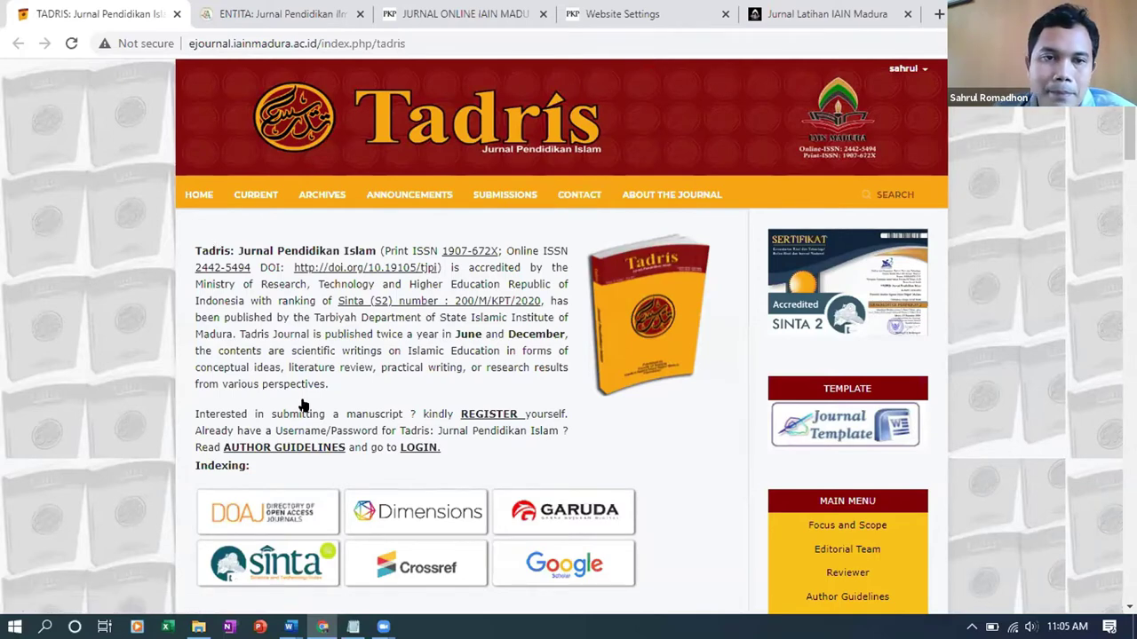
- Open the practice journal's Navigation Menus settings and review the existing menus and menu items
key(ctrl+4)
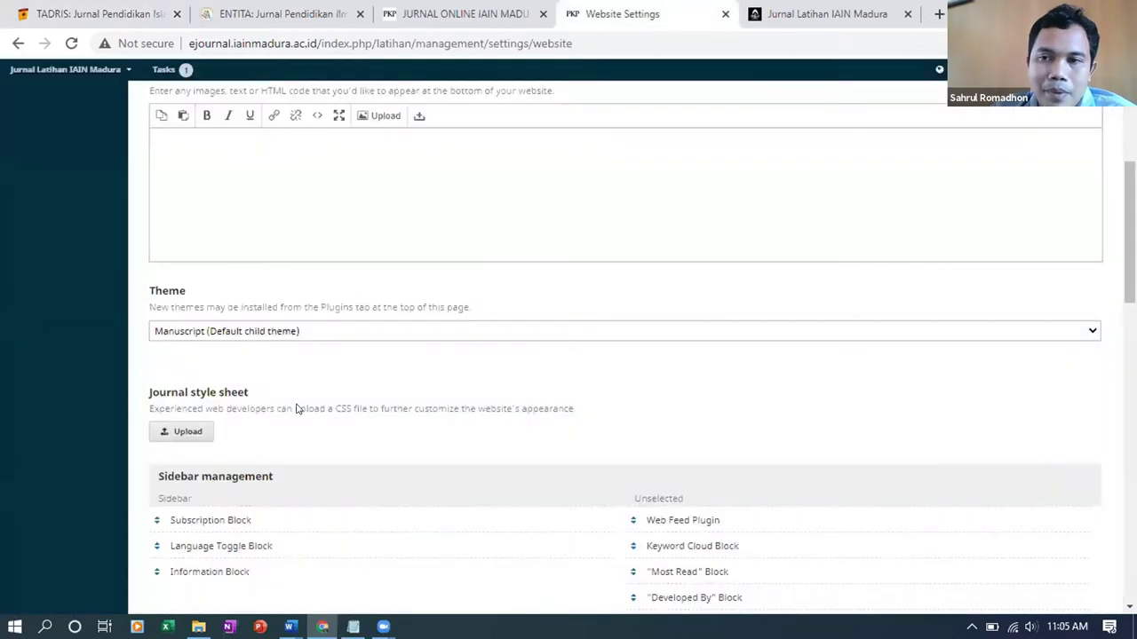
scroll(296, 409, down, 3)
scroll(297, 408, down, 3)
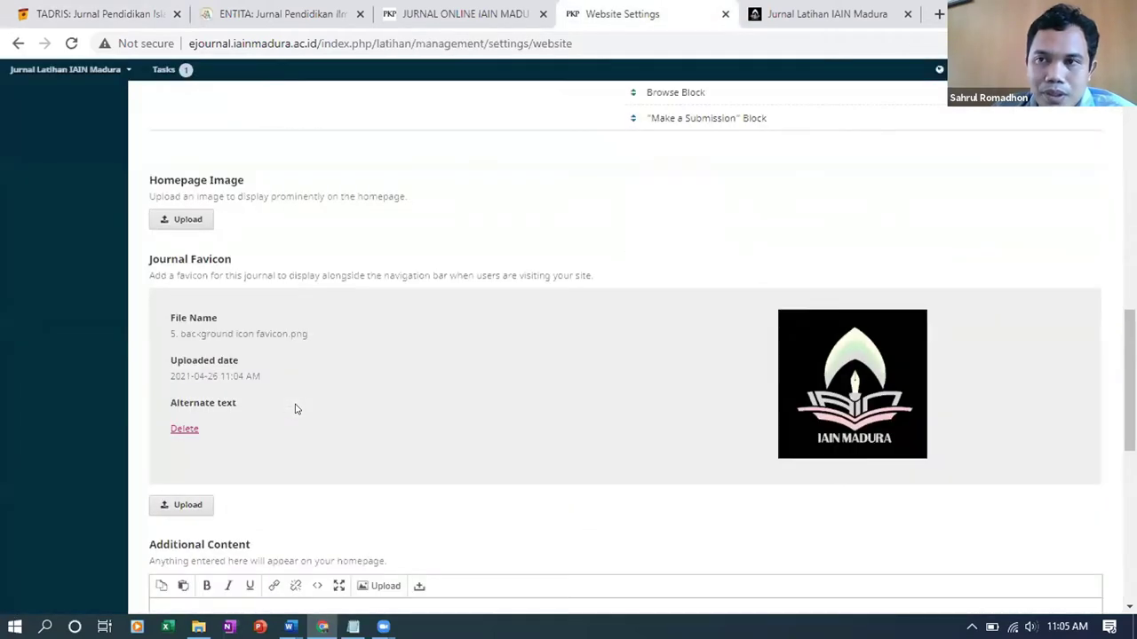
scroll(533, 210, up, 5)
scroll(651, 146, up, 5)
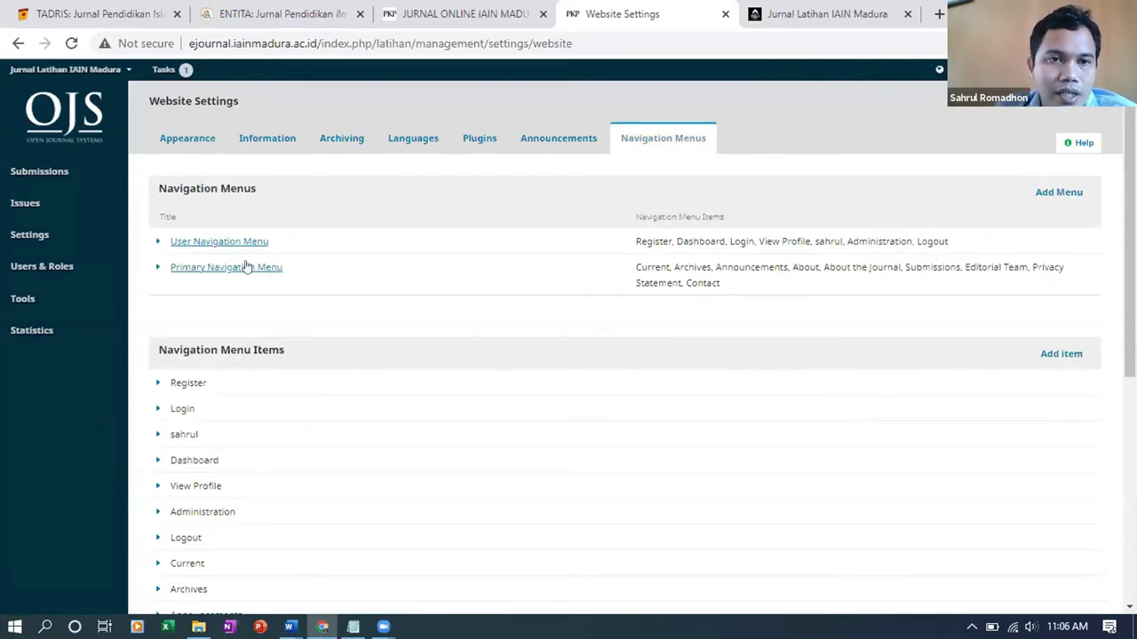
scroll(190, 267, down, 1)
scroll(189, 248, up, 1)
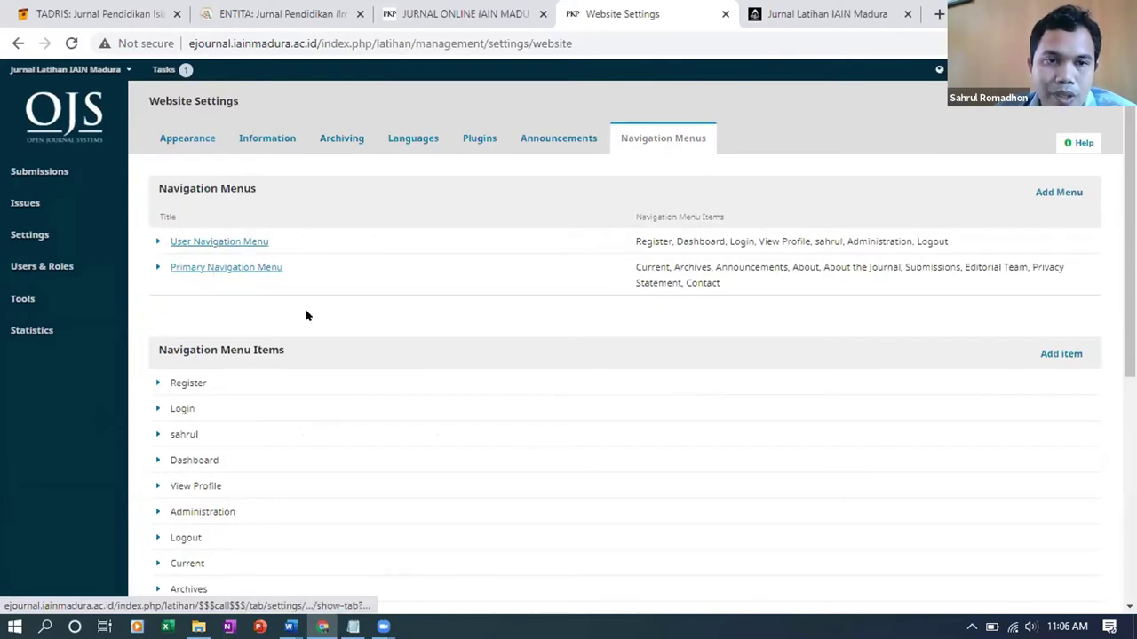
scroll(300, 315, down, 3)
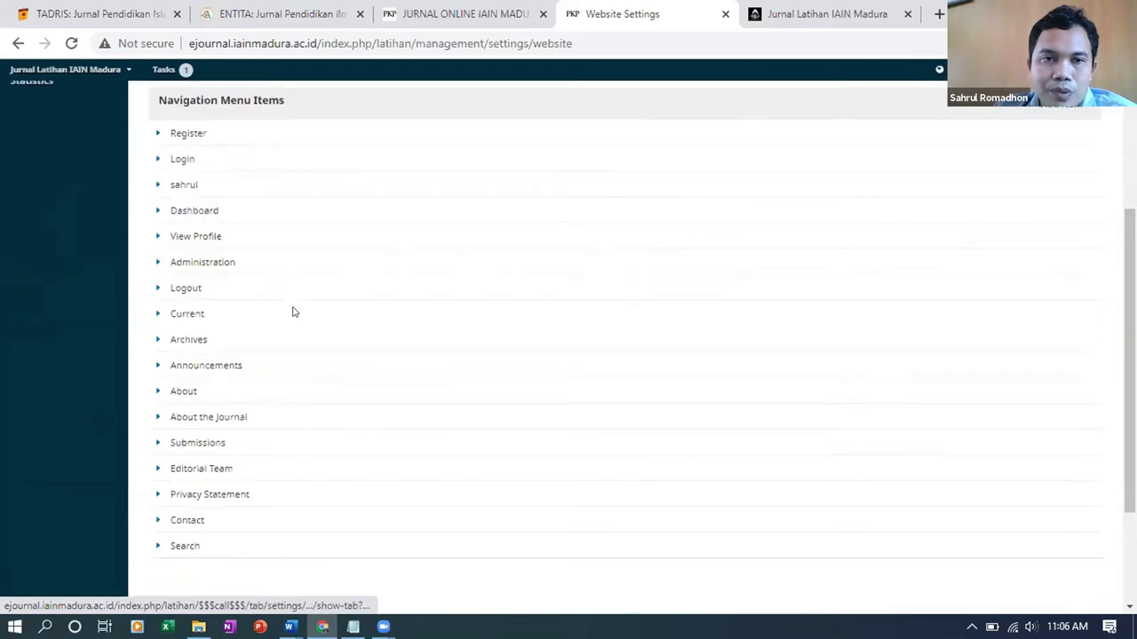
scroll(439, 246, up, 3)
scroll(730, 282, down, 1)
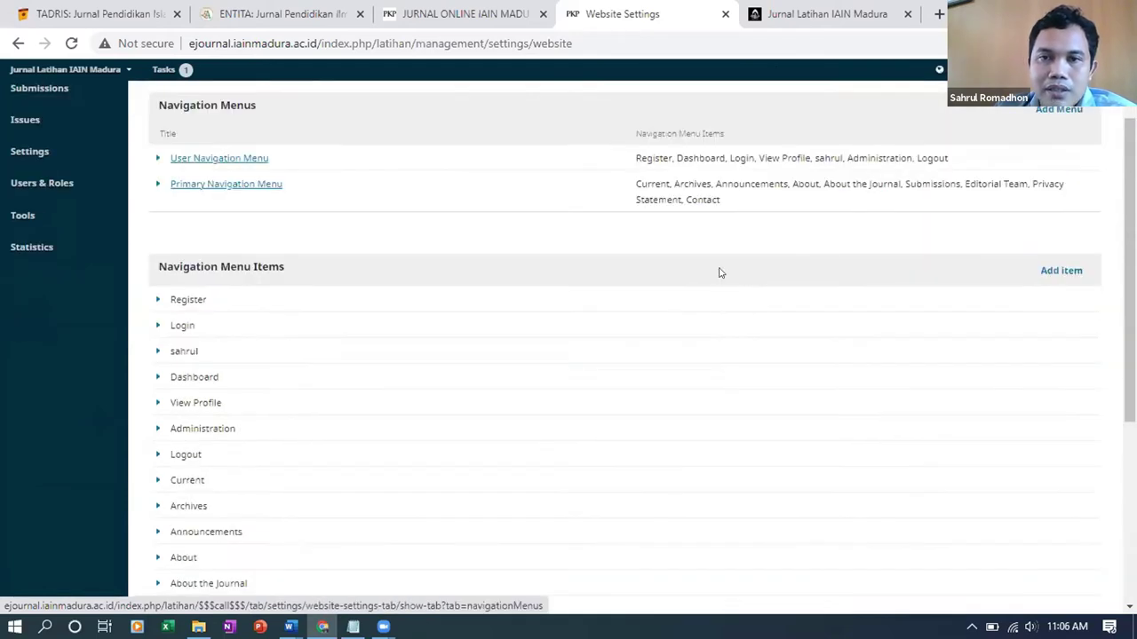
scroll(349, 273, down, 1)
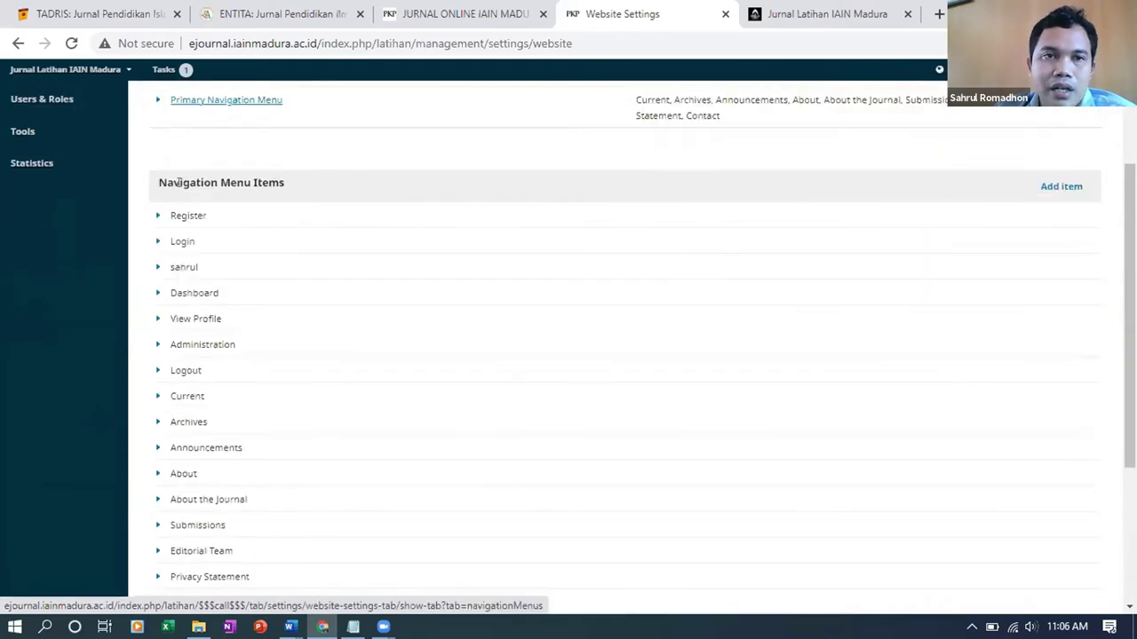
- Start a new navigation menu item titled Home with the type Remote URL
scroll(320, 102, down, 1)
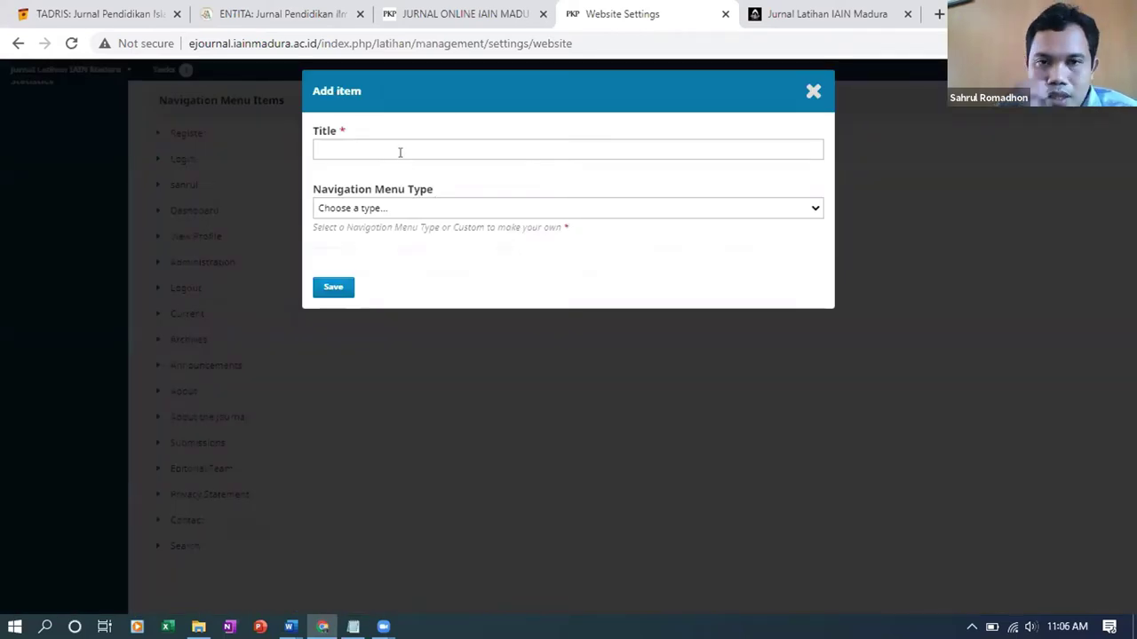
click(399, 152)
click(400, 153)
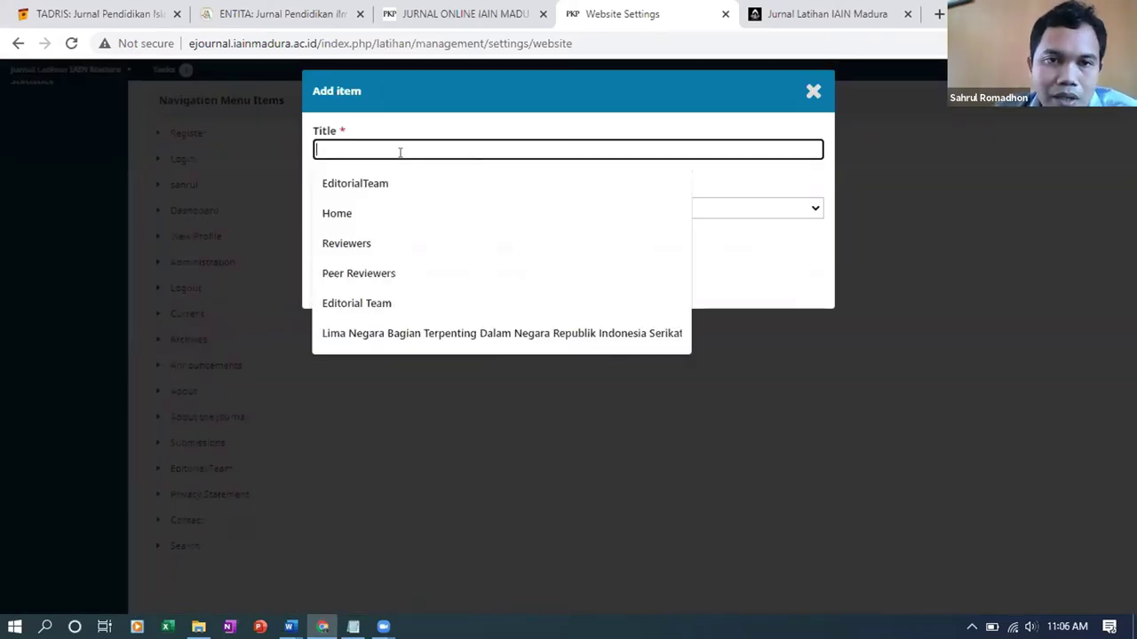
click(361, 213)
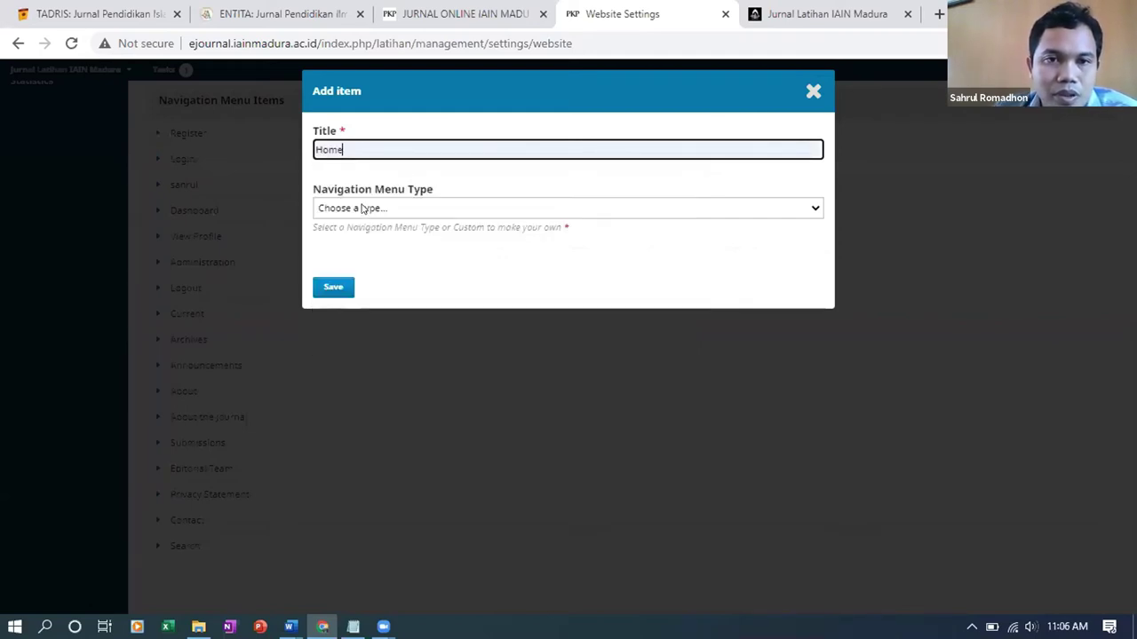
click(362, 209)
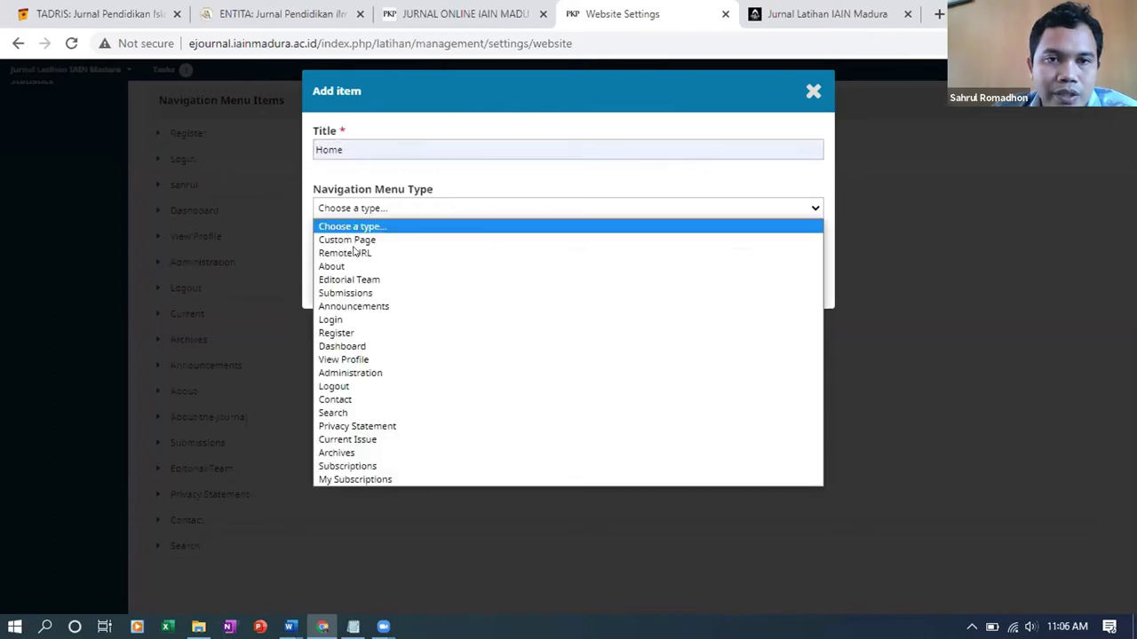
key(Down)
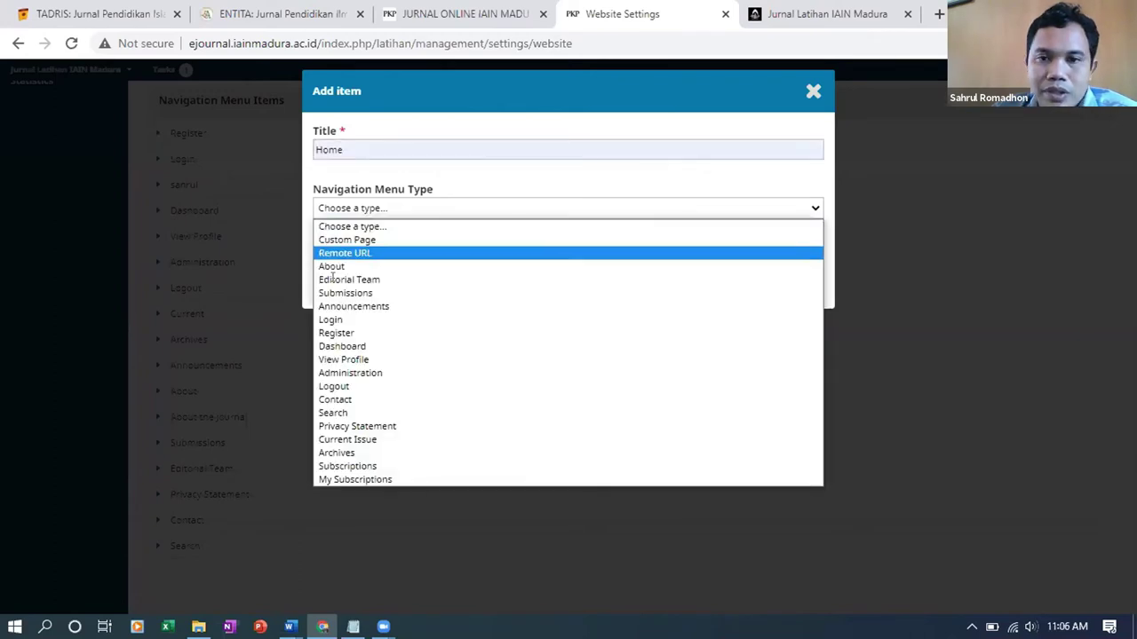
key(Return)
key(Tab)
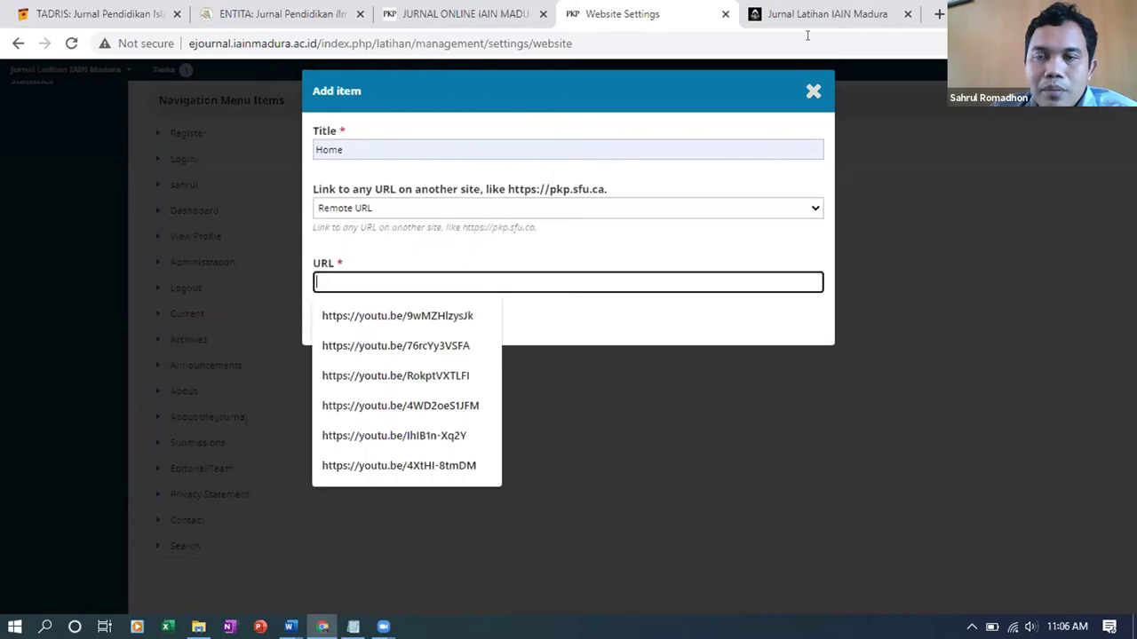
key(ctrl+Tab)
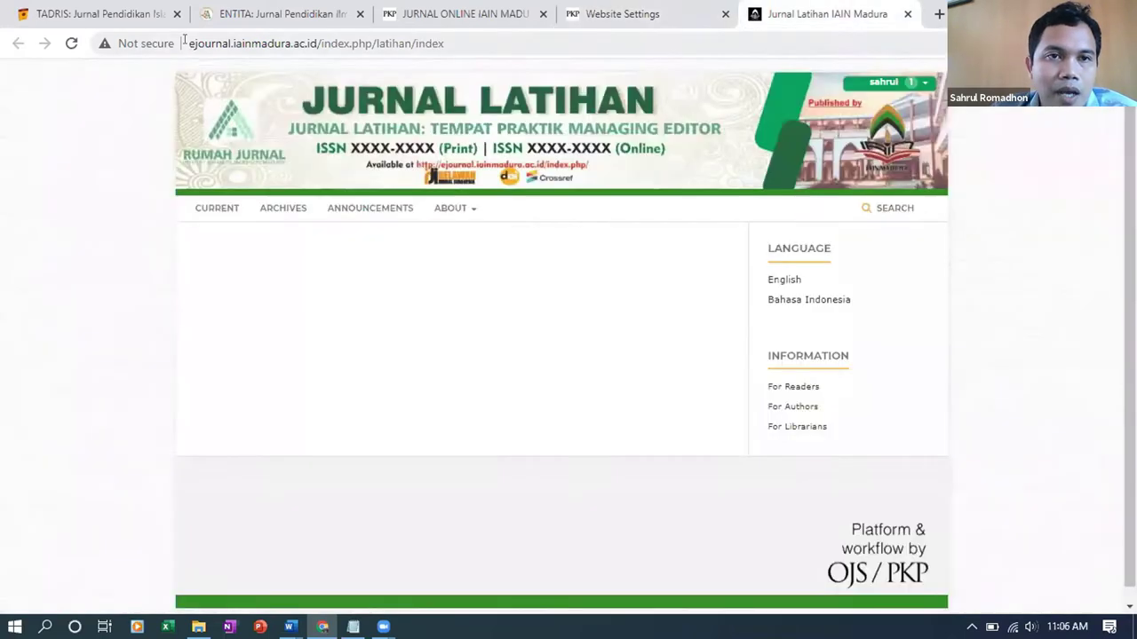
click(324, 35)
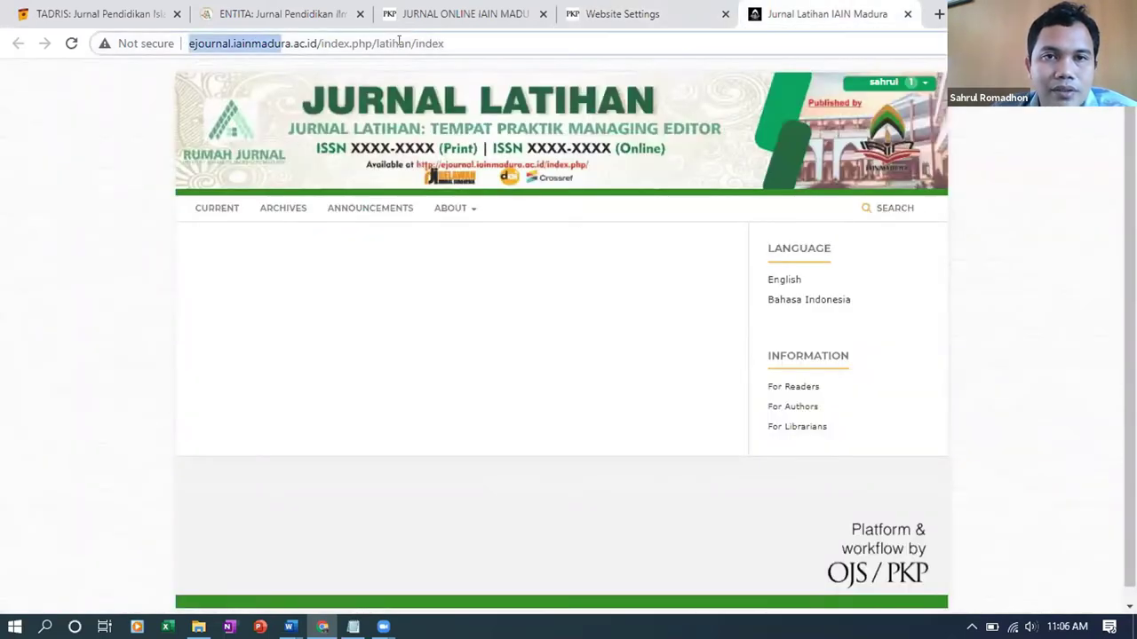
shift+click(405, 41)
key(shift+Right)
key(ctrl+c)
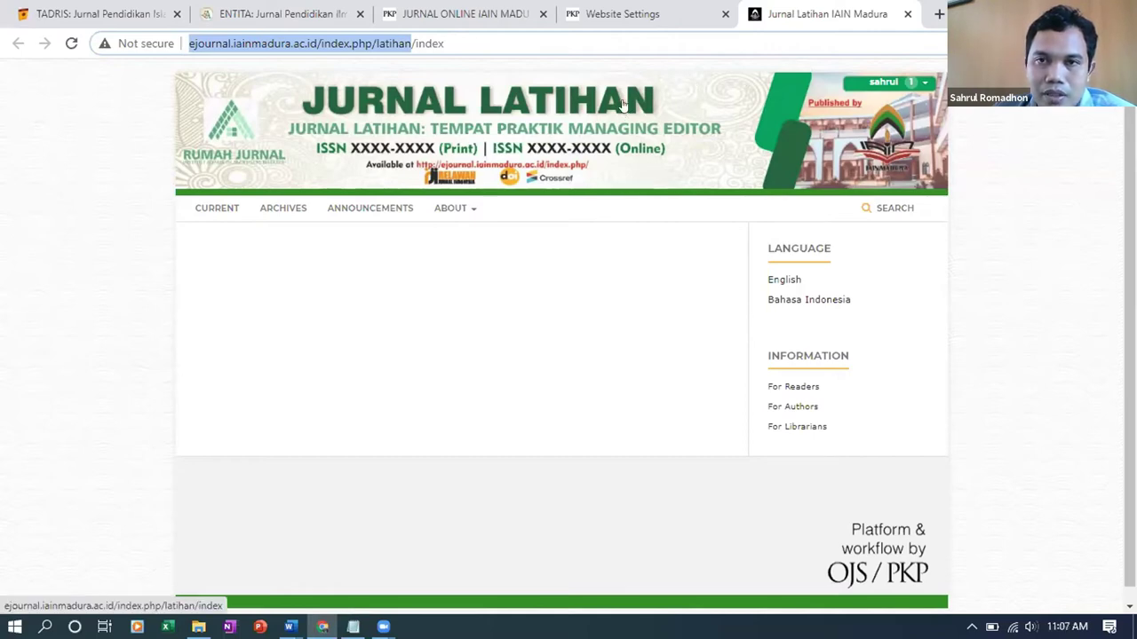
key(ctrl+shift+Tab)
click(433, 278)
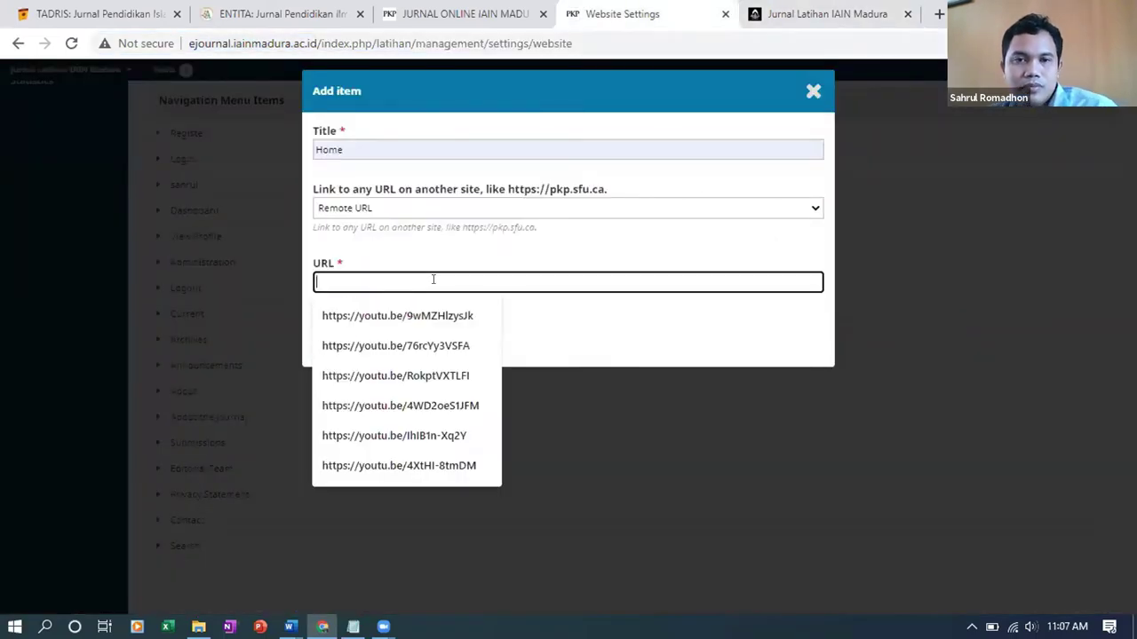
key(ctrl+v)
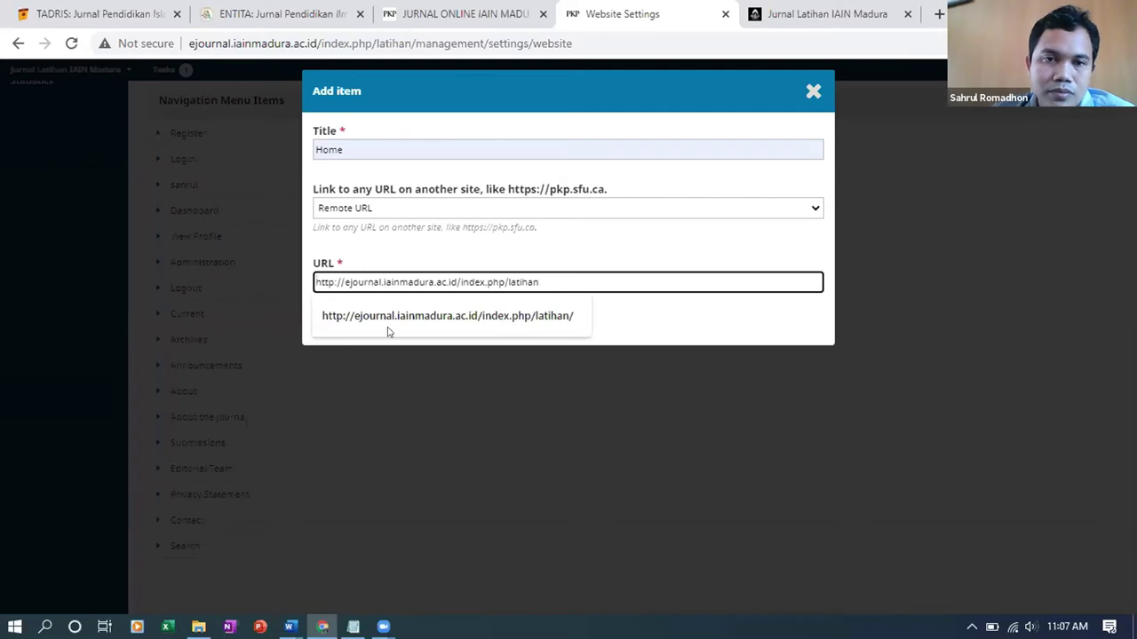
click(326, 330)
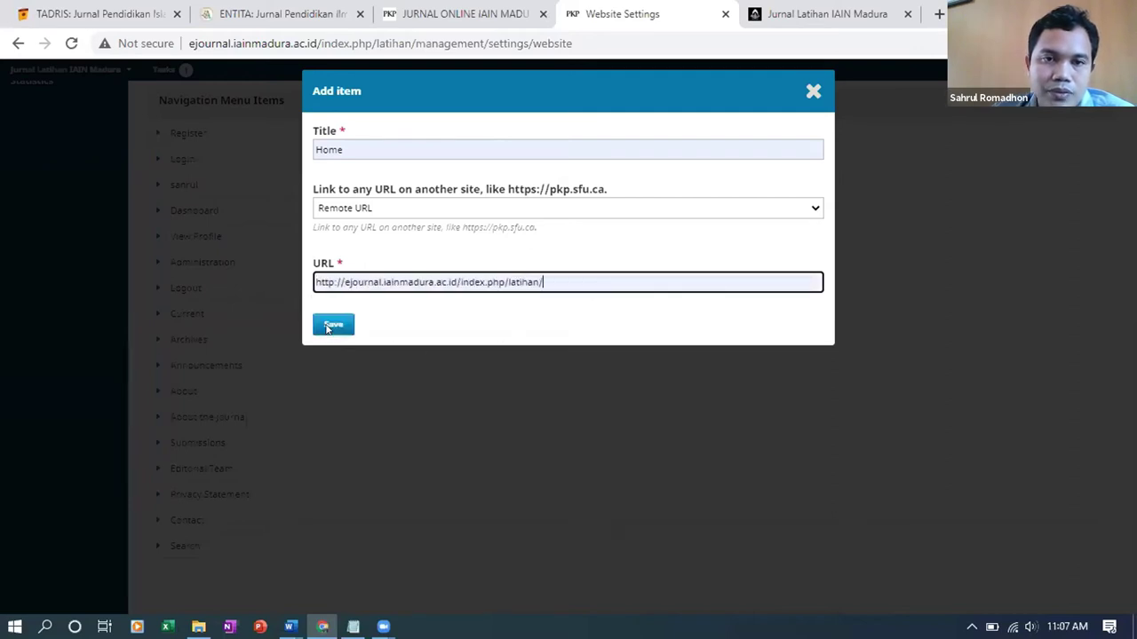
click(332, 325)
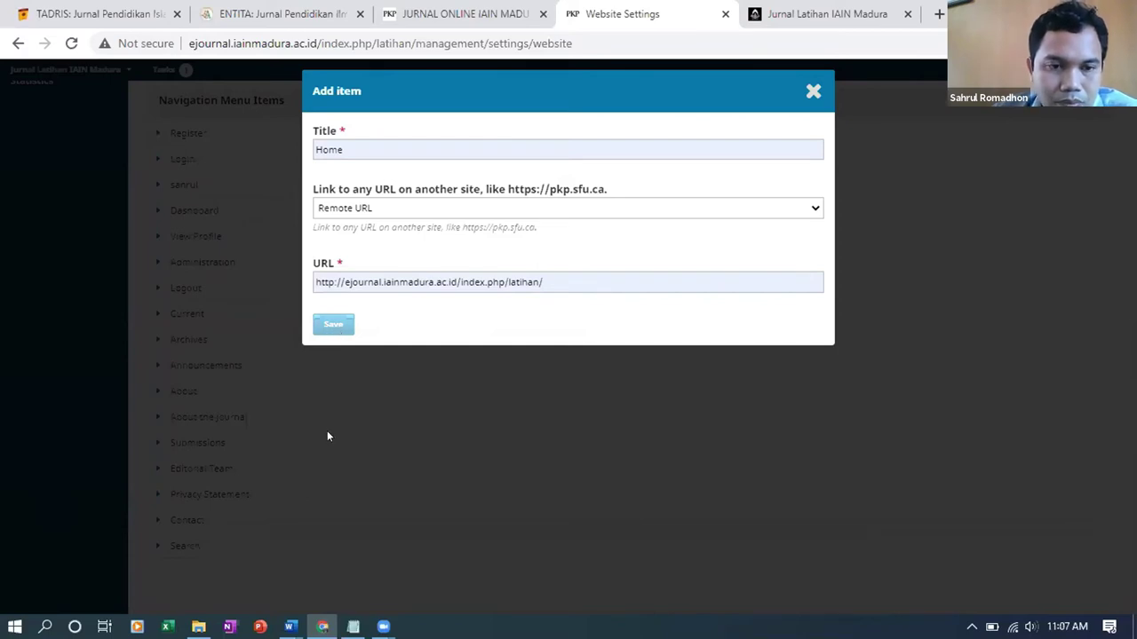
- Reopen the Home menu item for editing, check its title, type and URL, and save it again
scroll(327, 436, down, 3)
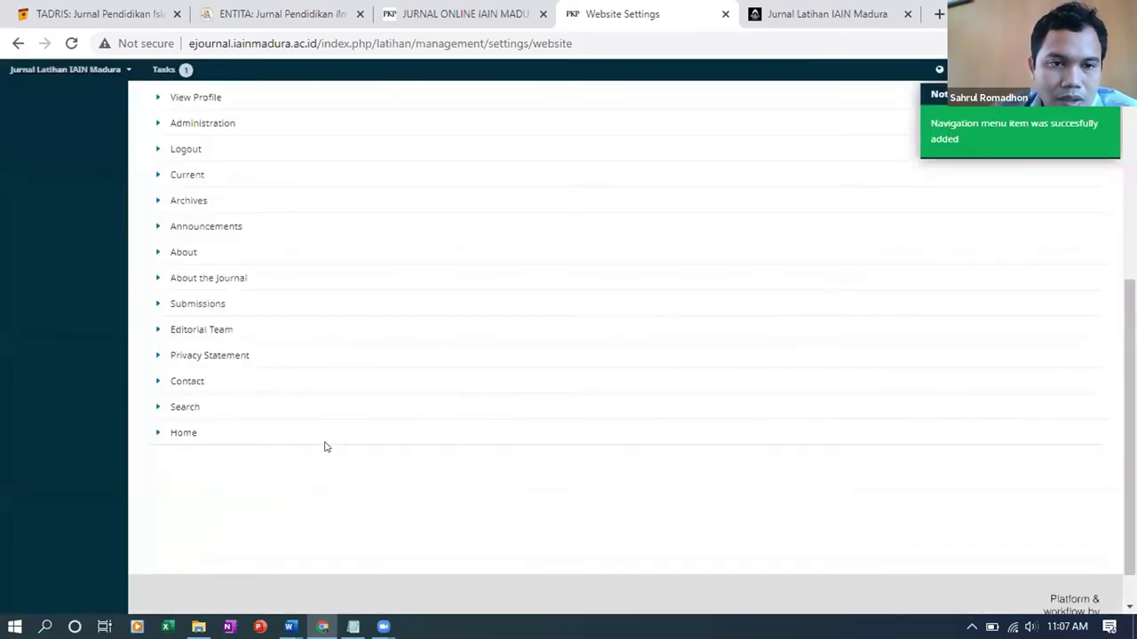
scroll(325, 447, down, 1)
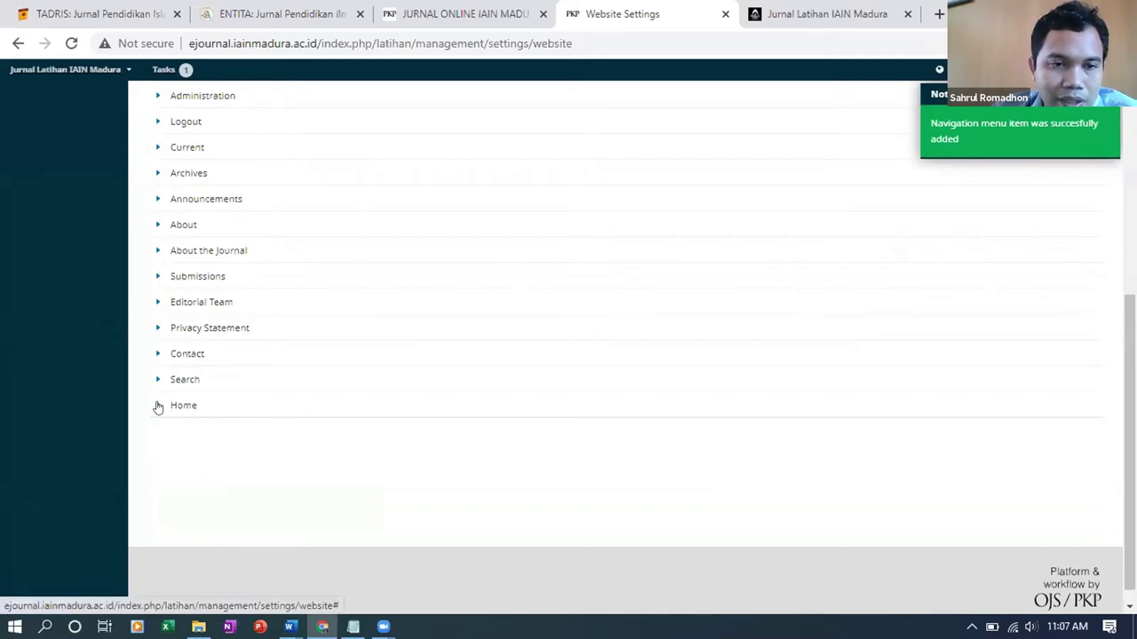
click(157, 406)
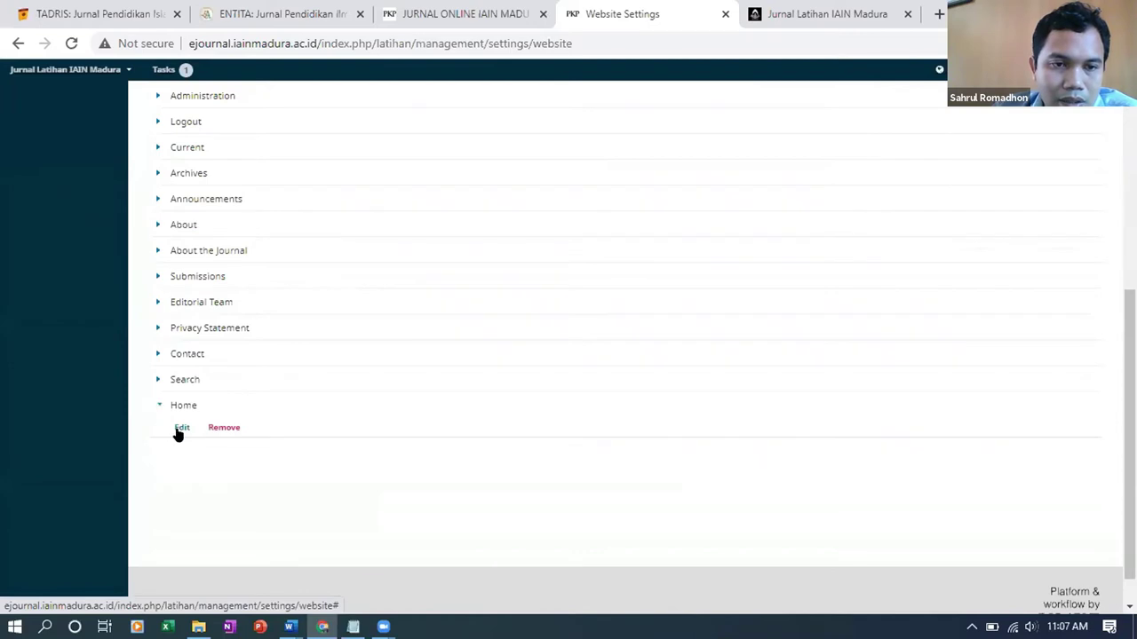
click(180, 429)
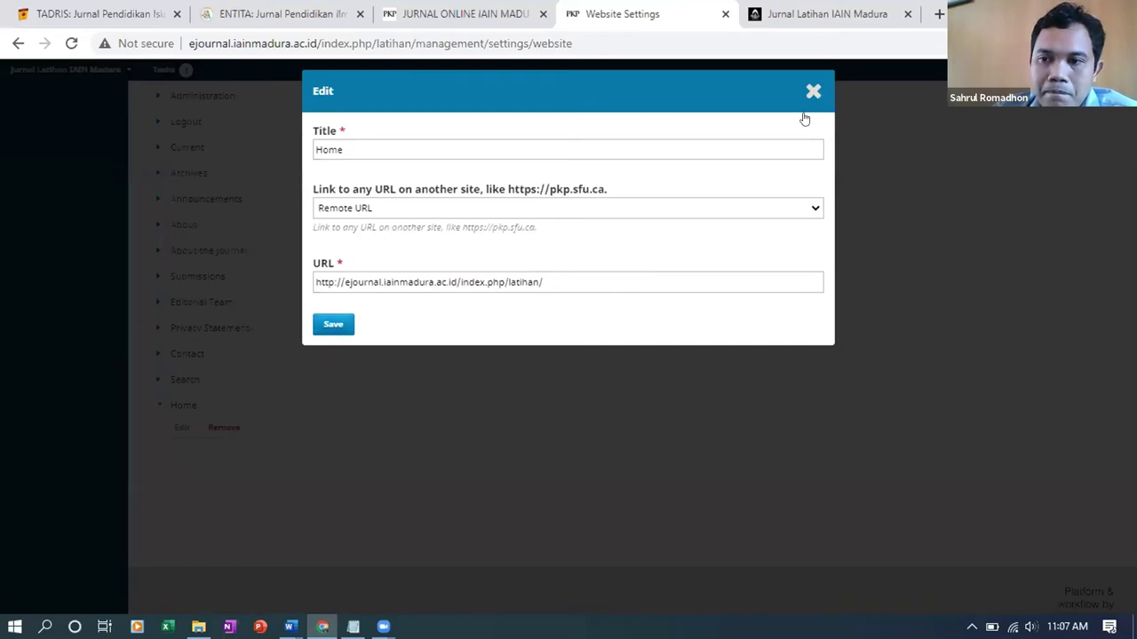
key(Escape)
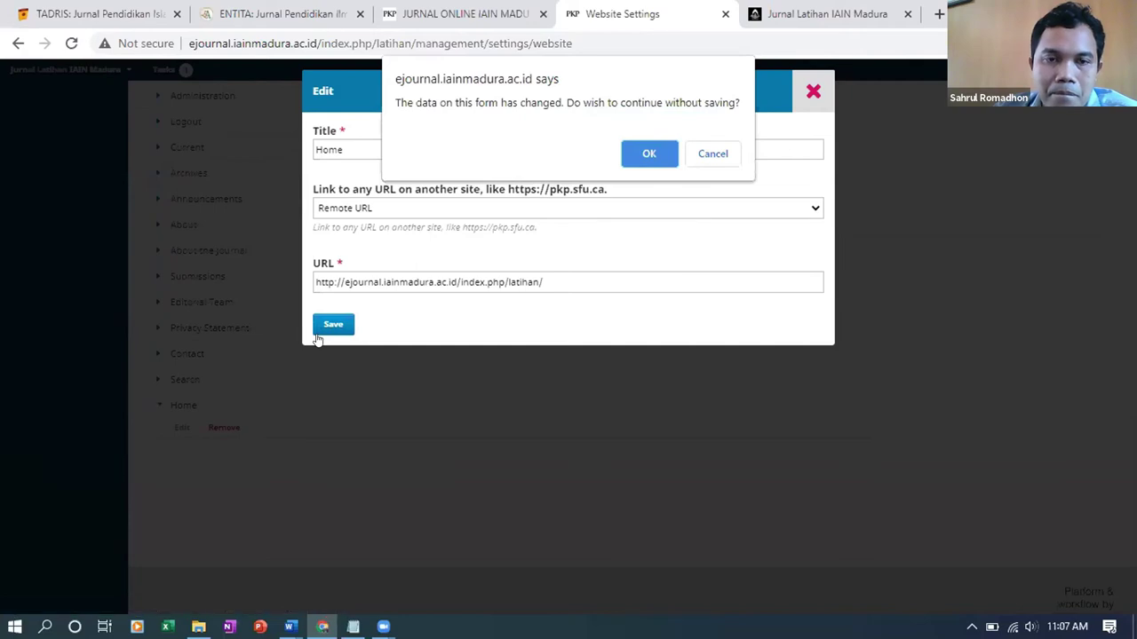
key(Escape)
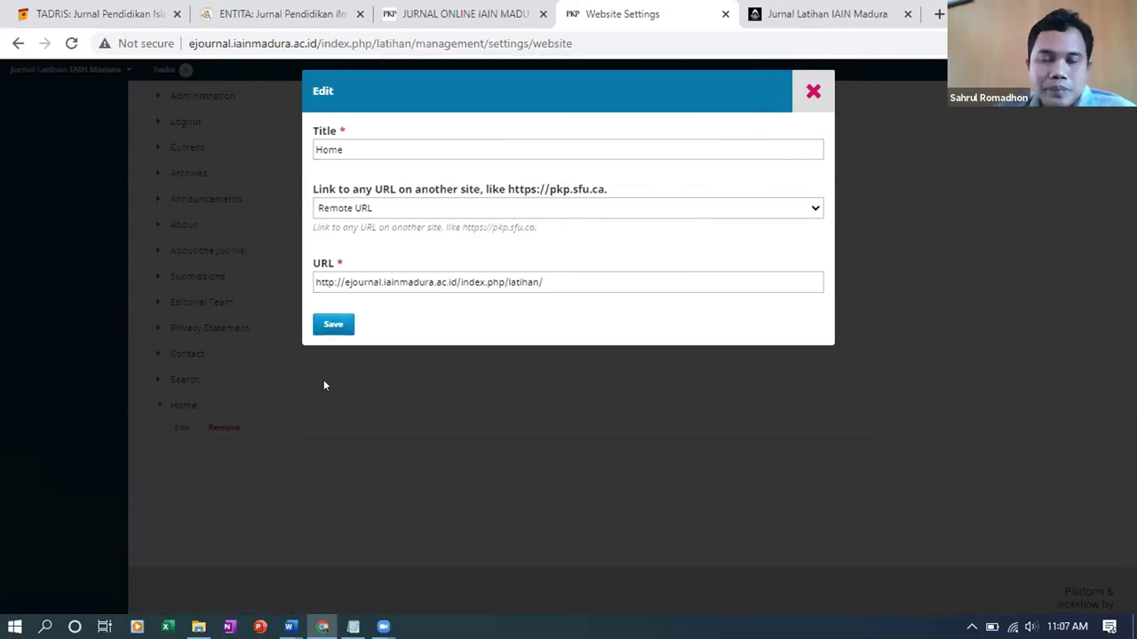
key(Return)
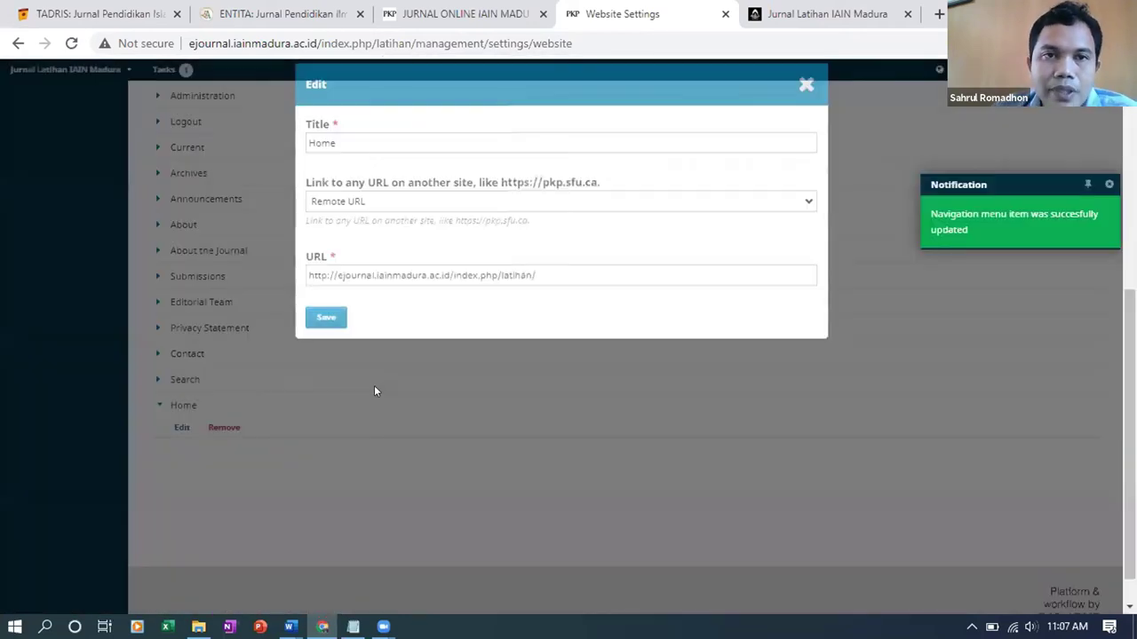
- Open the Primary Navigation Menu for editing and assign the Home item to it, between Archives and Announcements
scroll(311, 438, up, 5)
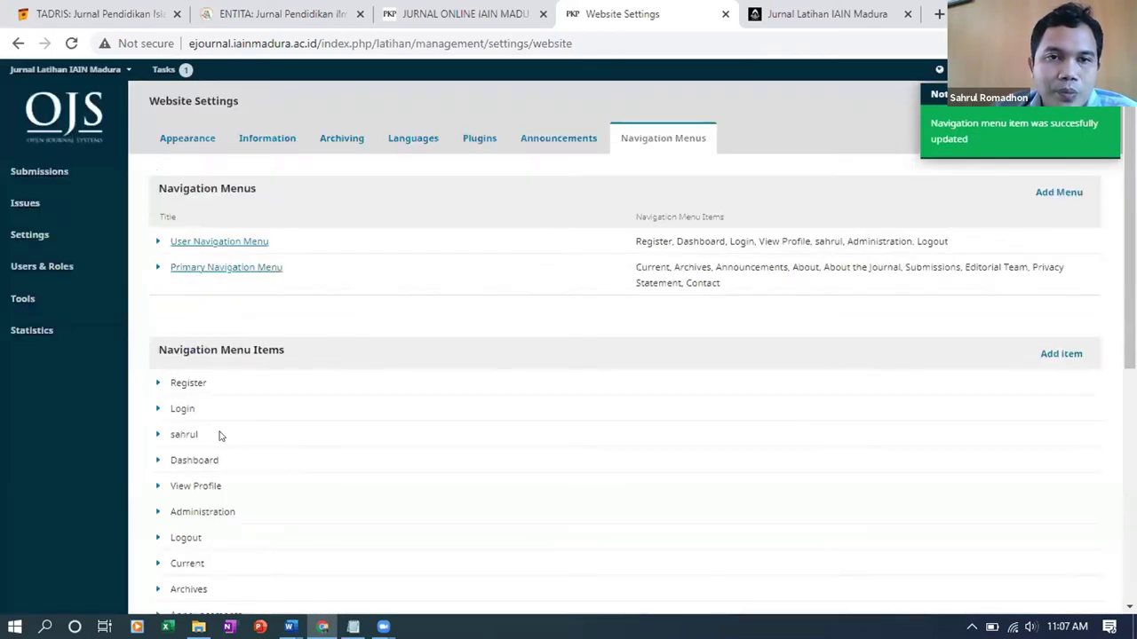
scroll(198, 299, down, 3)
scroll(185, 275, up, 1)
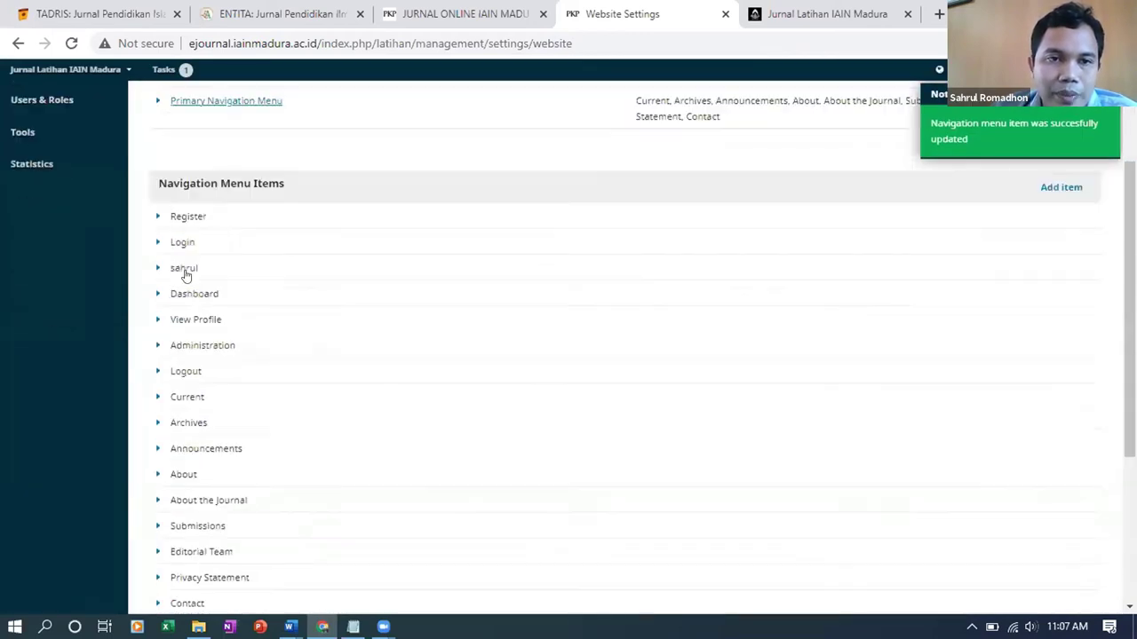
scroll(185, 275, up, 2)
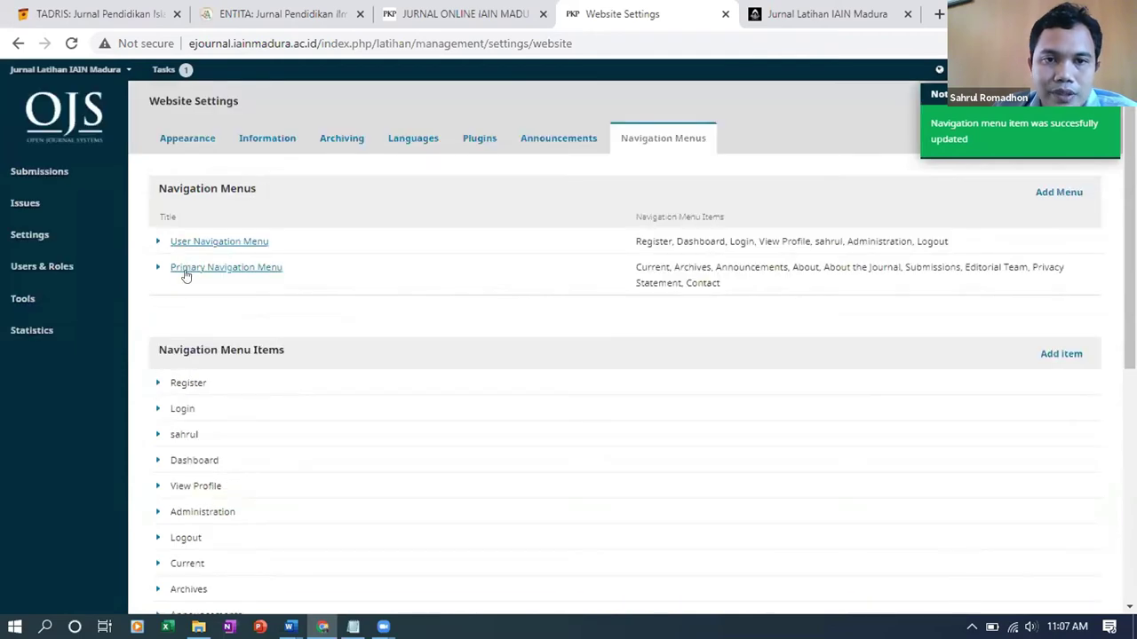
click(226, 267)
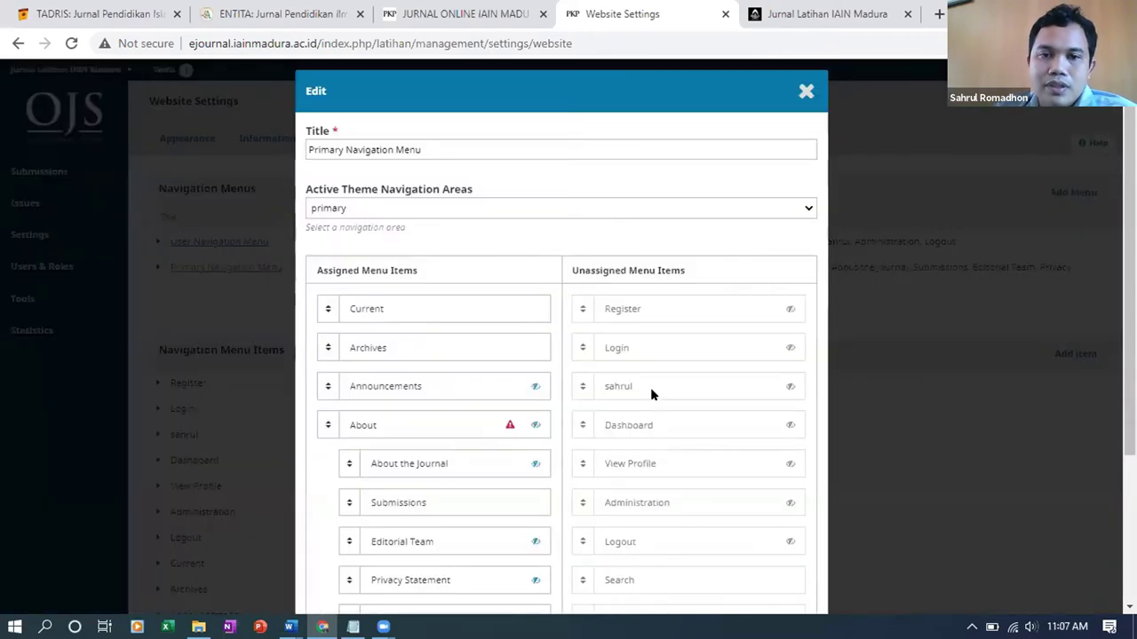
scroll(632, 408, down, 1)
scroll(655, 411, down, 1)
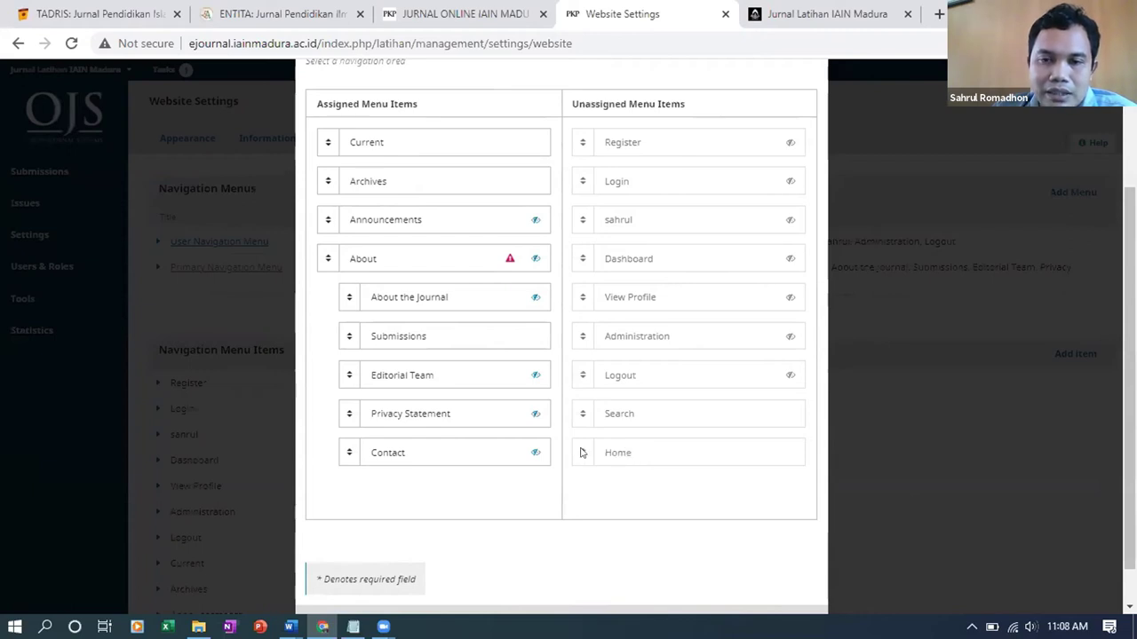
drag(419, 246, 378, 225)
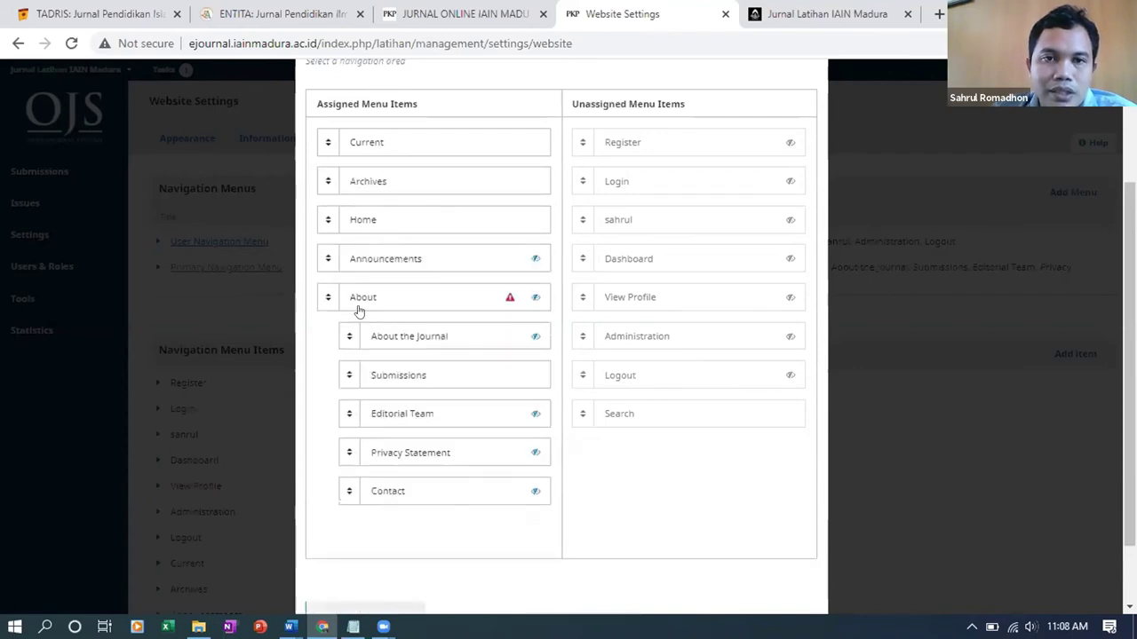
- Move Home above Current so it is the first assigned item, and save the Primary Navigation Menu
scroll(362, 313, down, 1)
scroll(362, 313, up, 2)
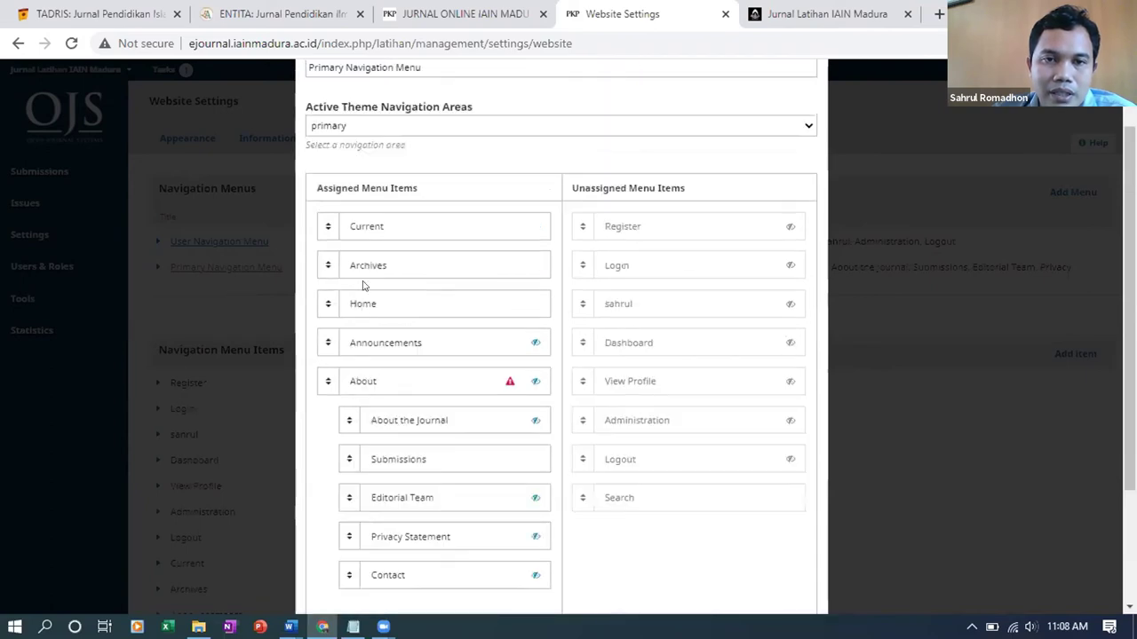
drag(365, 225, 391, 330)
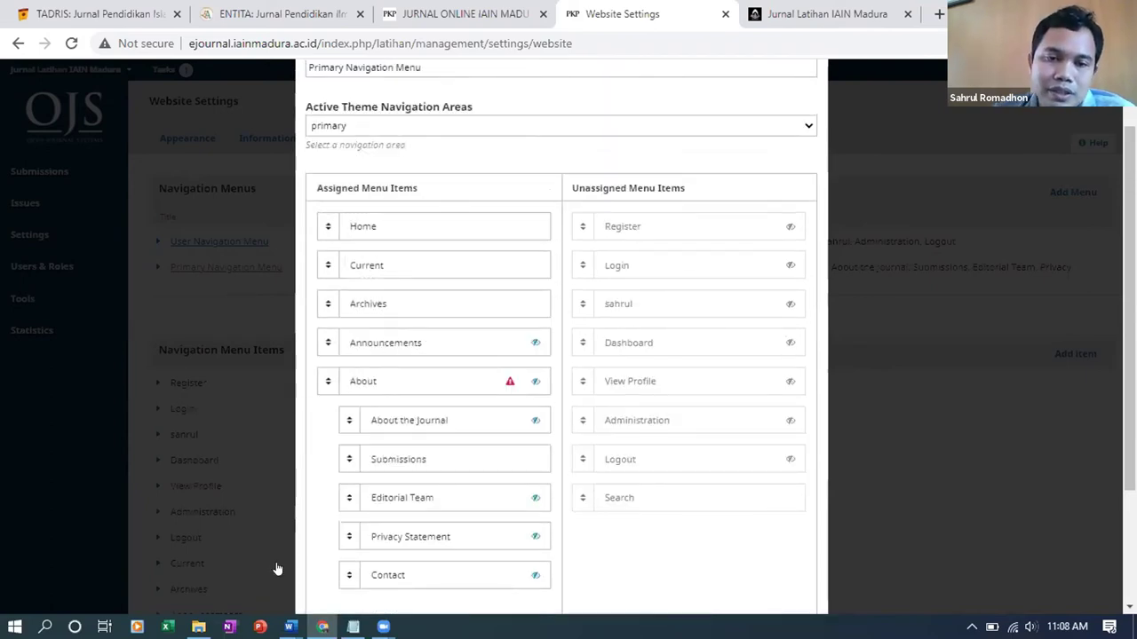
scroll(302, 577, down, 2)
click(325, 583)
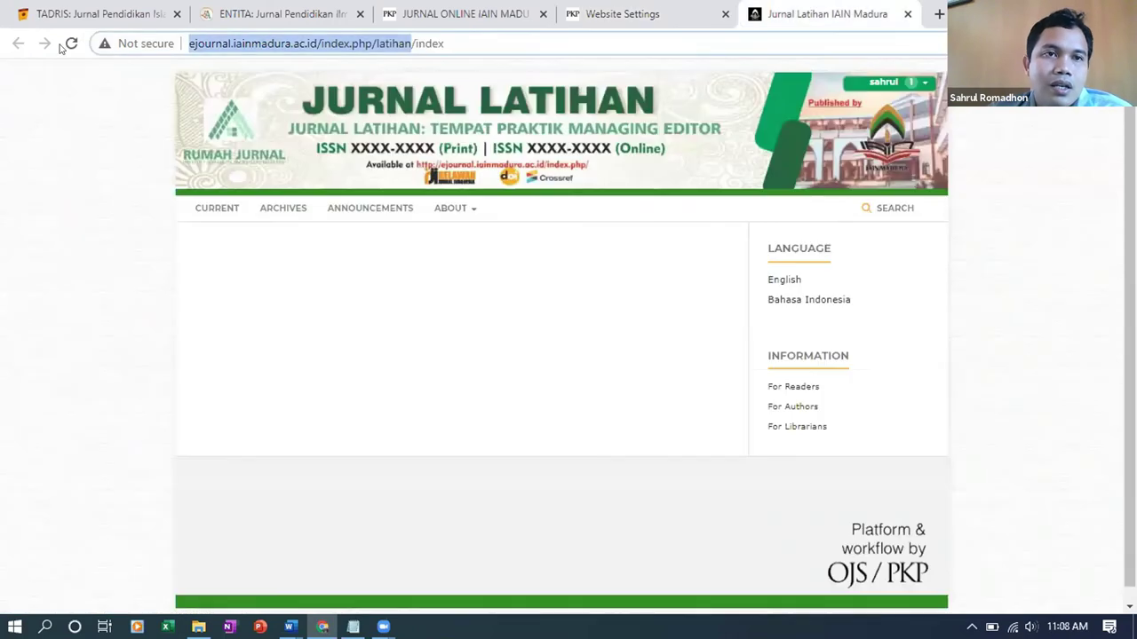
- Reload the practice journal's public site, check the About submenu and test the Home link
key(ctrl+Tab)
click(71, 43)
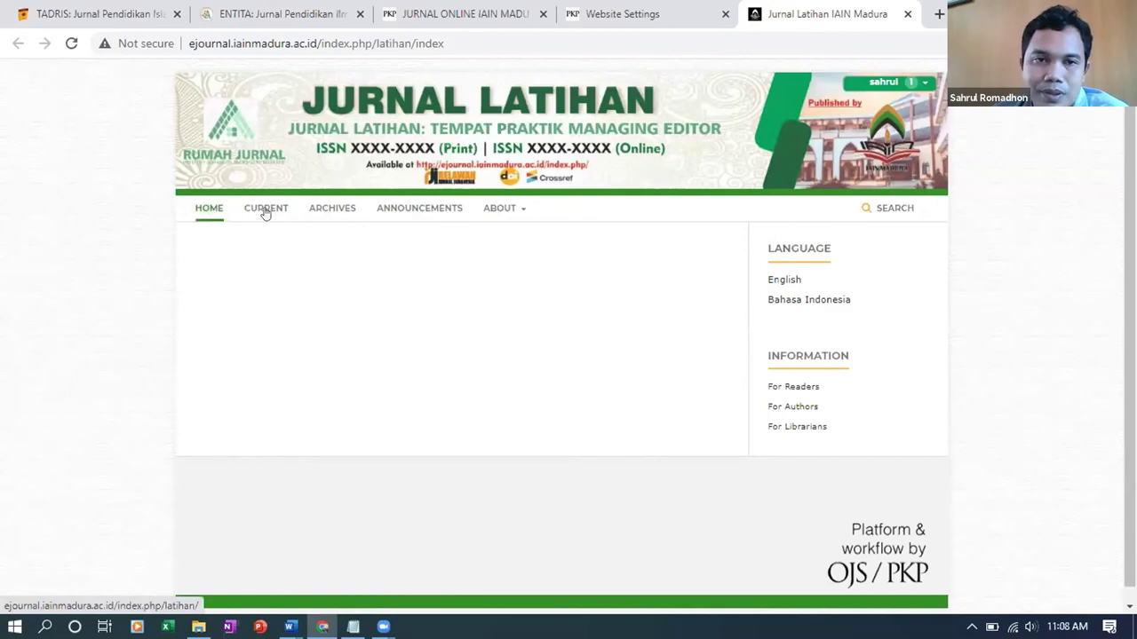
click(515, 223)
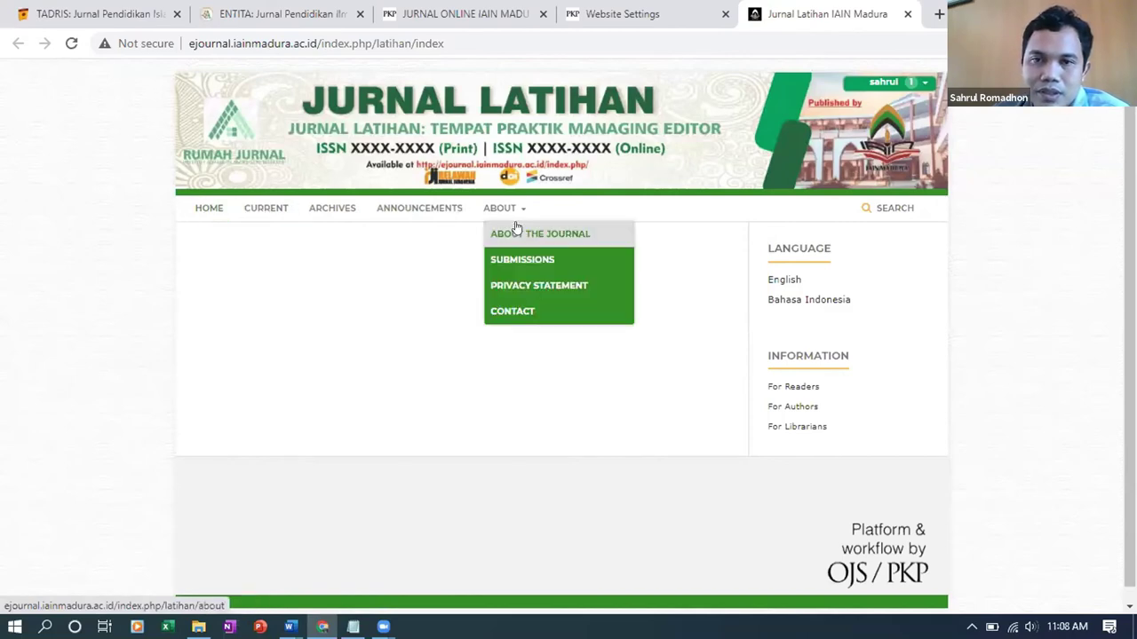
click(202, 211)
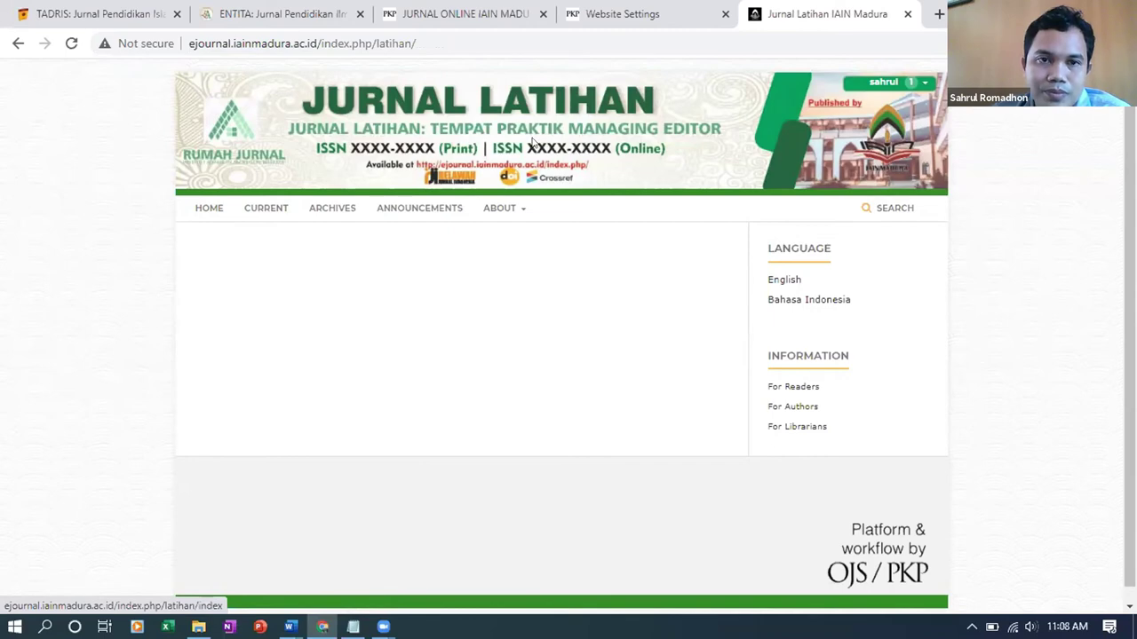
- Return to the Website Settings and start a new navigation menu item titled Submission with the type Remote URL
key(ctrl+shift+Tab)
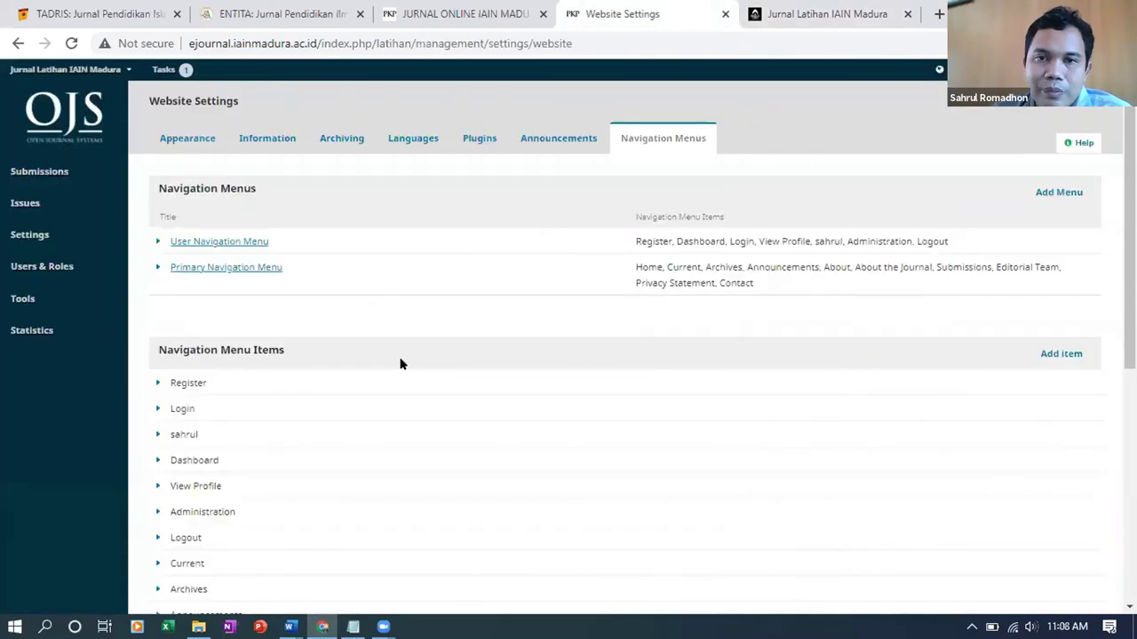
scroll(385, 355, down, 2)
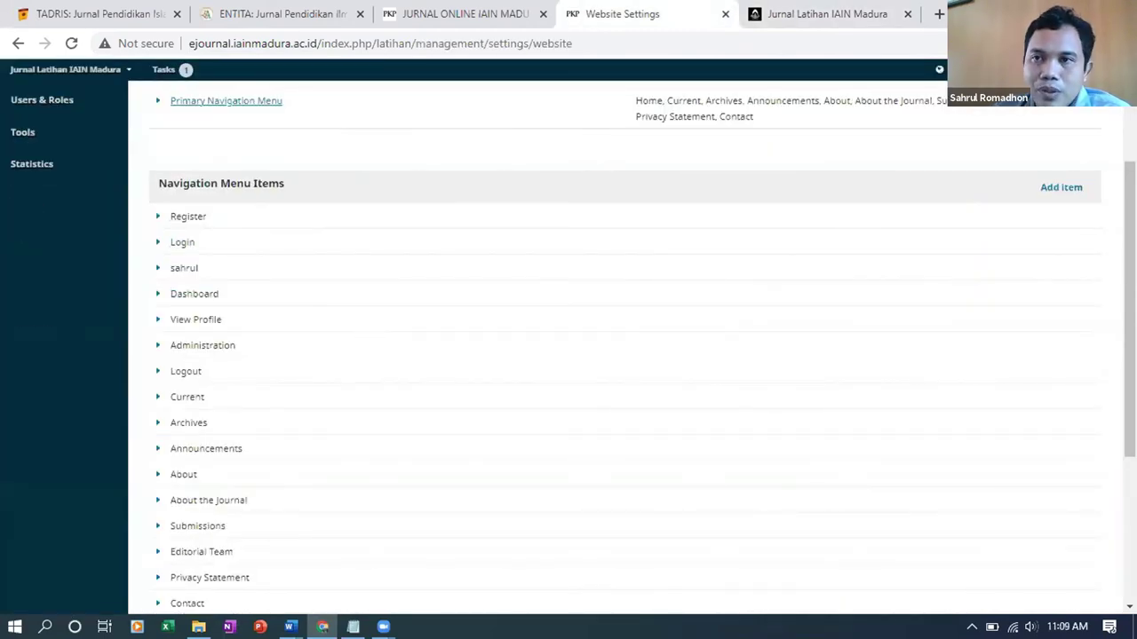
scroll(1027, 125, down, 1)
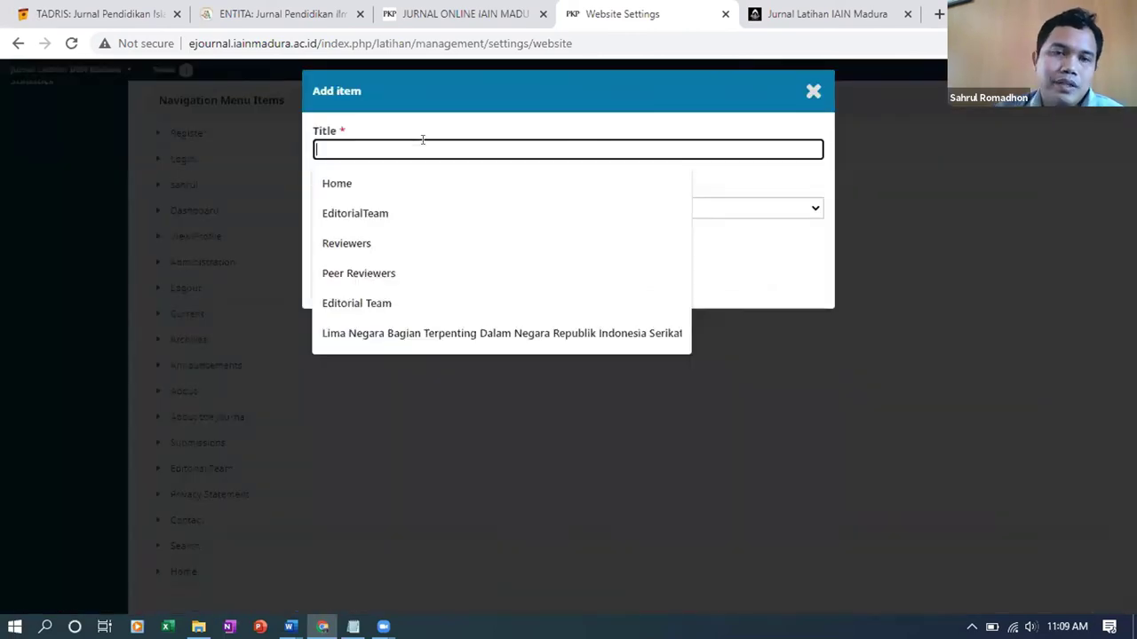
text(S)
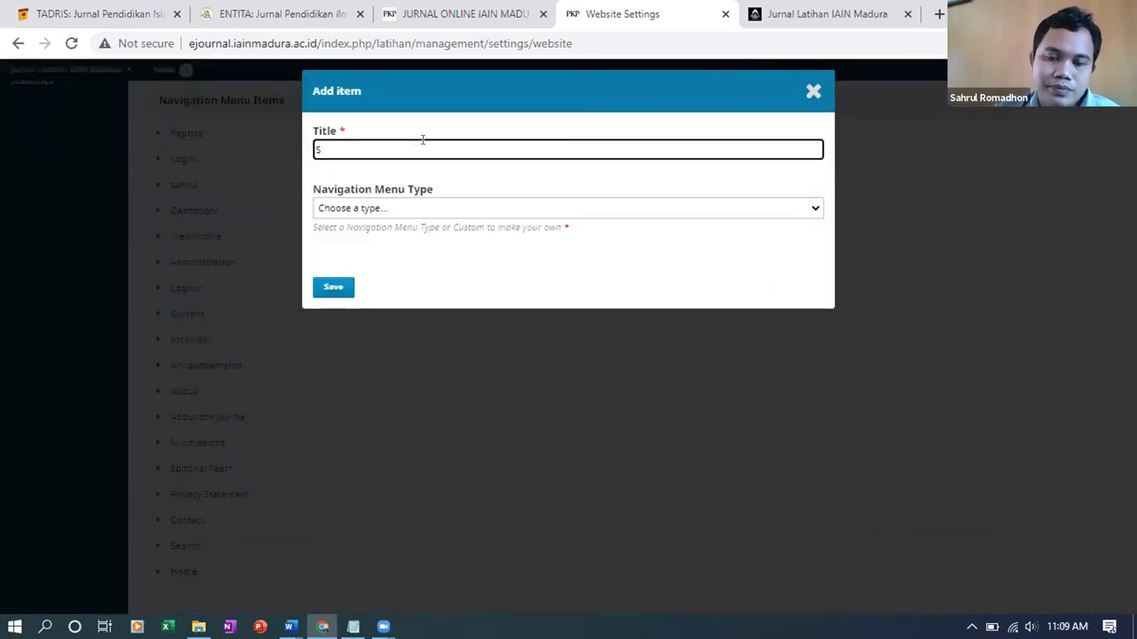
text(ubmis)
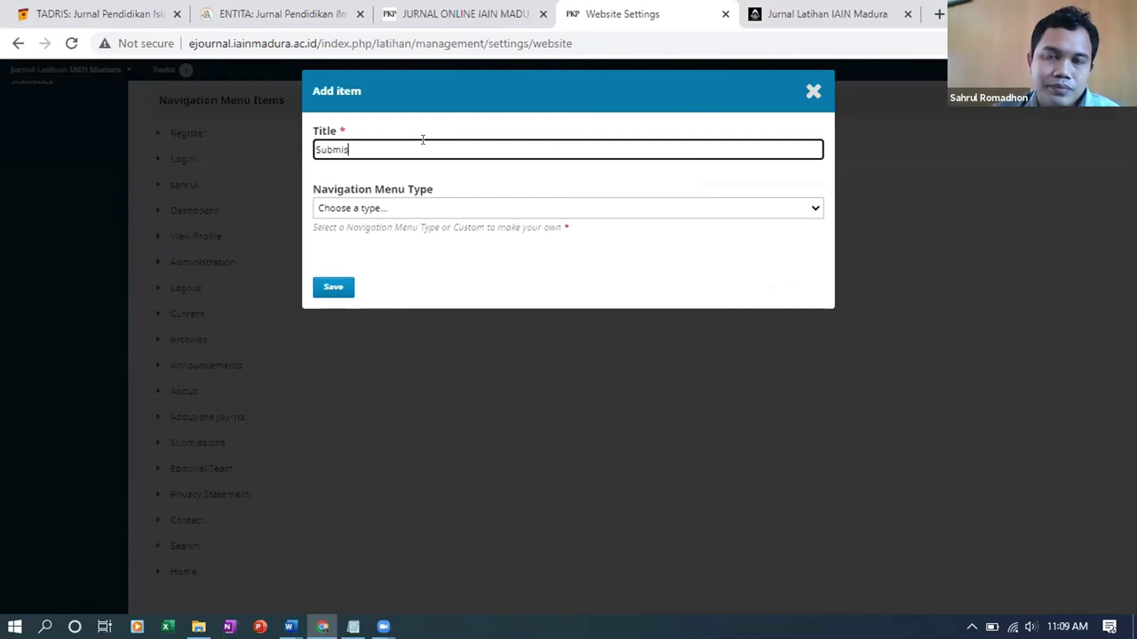
text(sio)
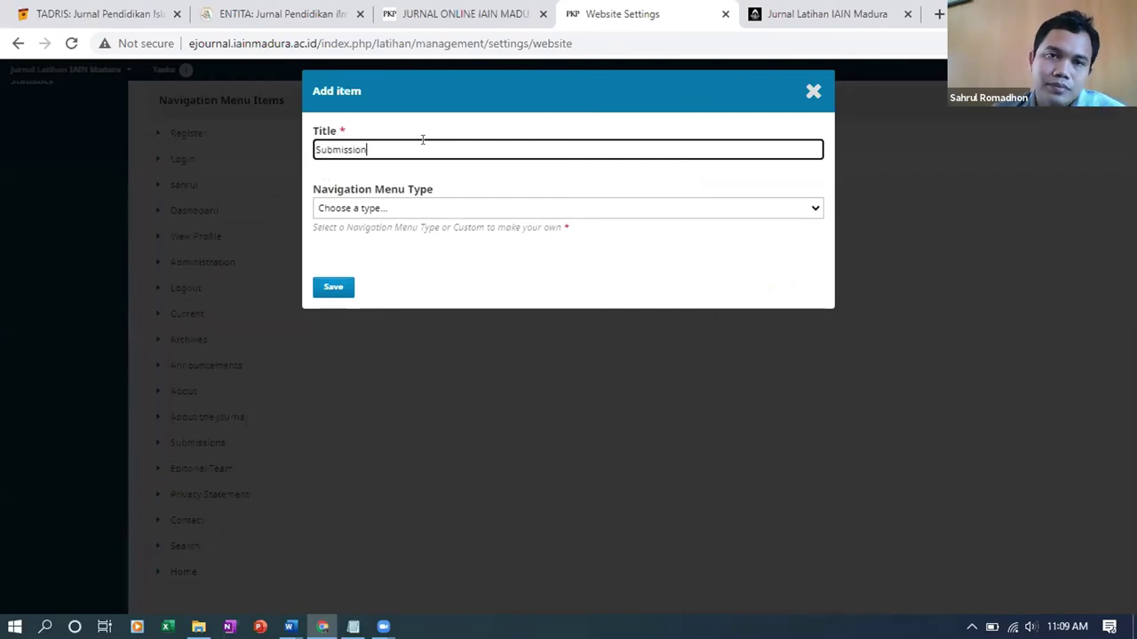
text(n)
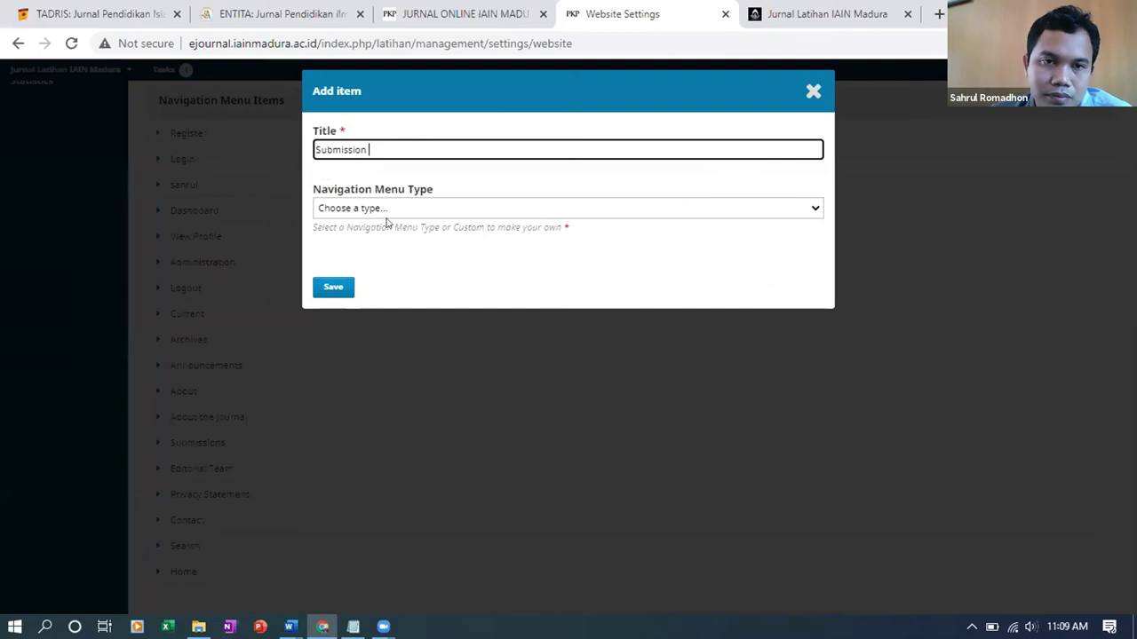
click(372, 208)
click(364, 253)
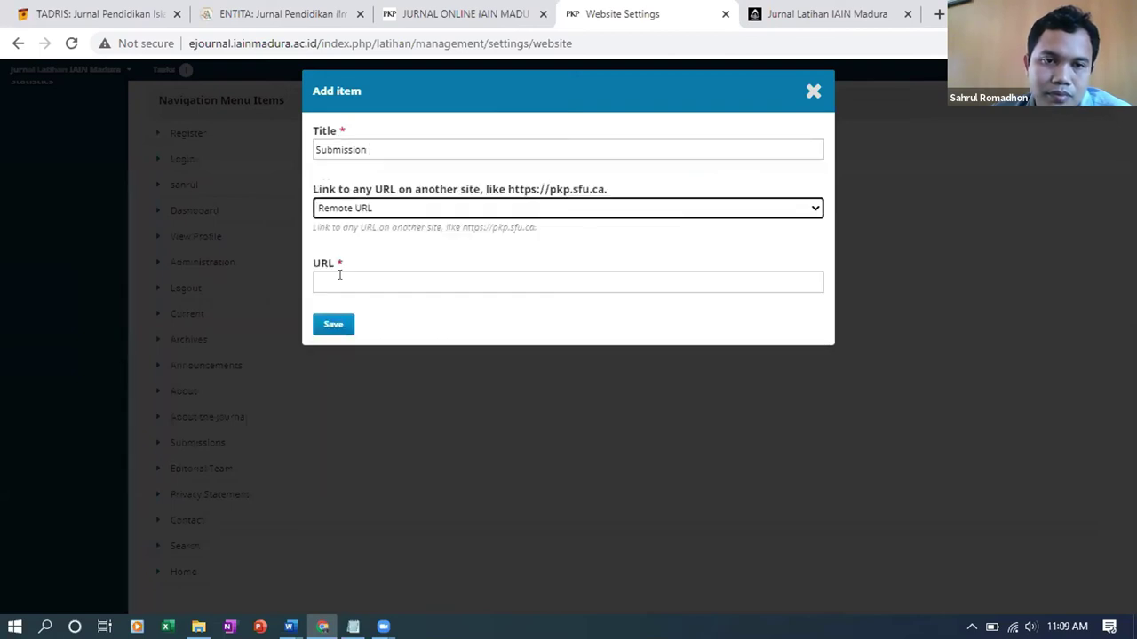
click(339, 277)
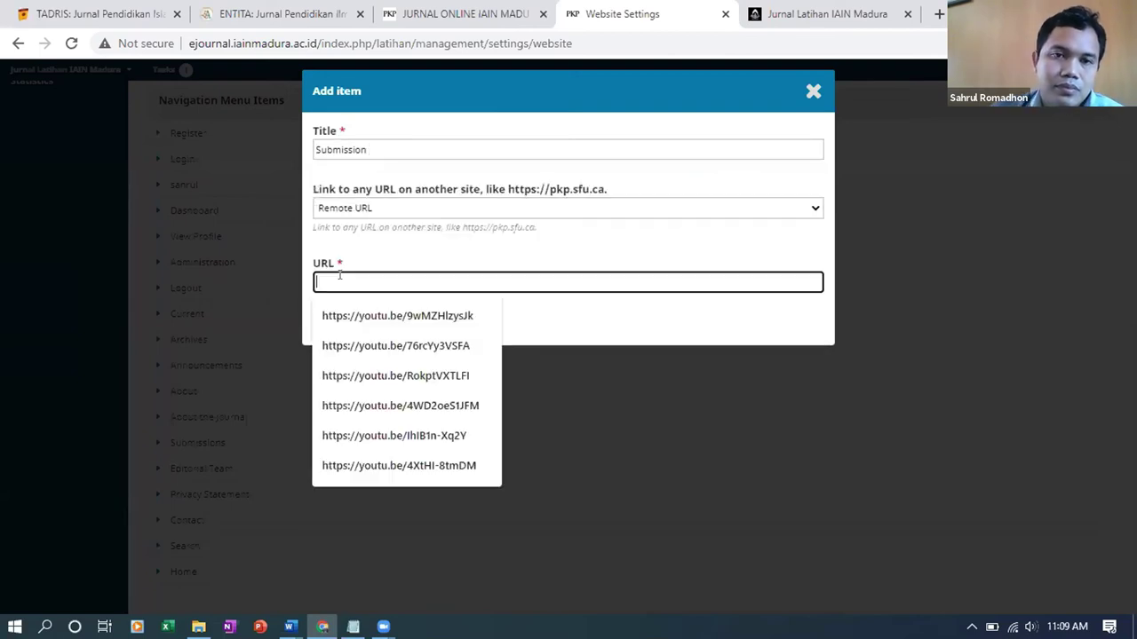
text(http://ejournal.iainmadura.ac.id/index.php/latihan)
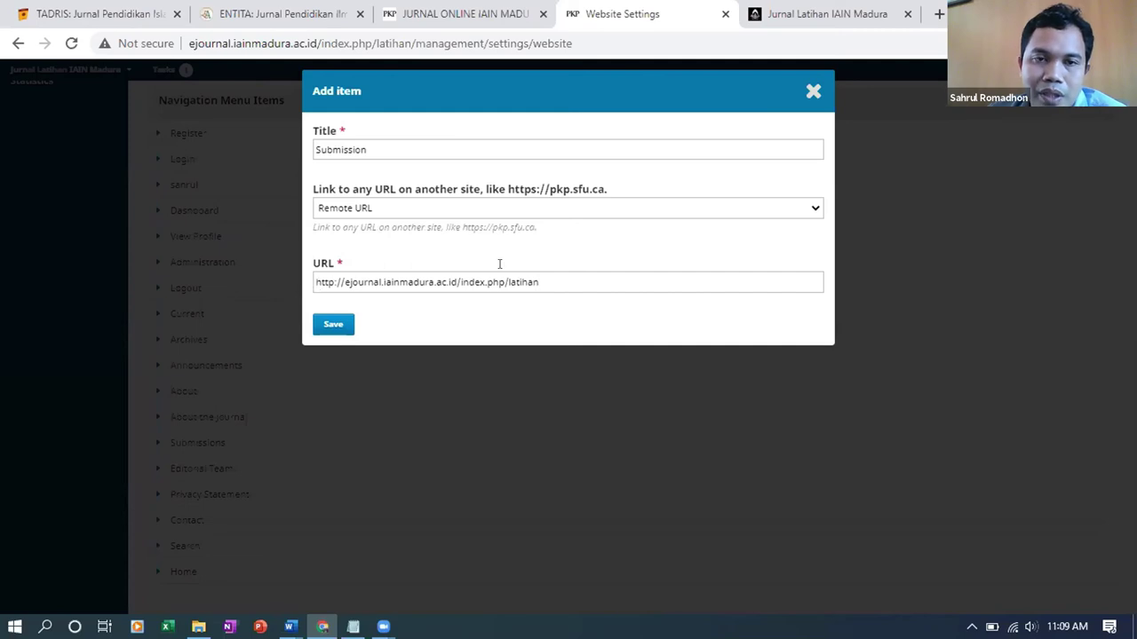
click(570, 275)
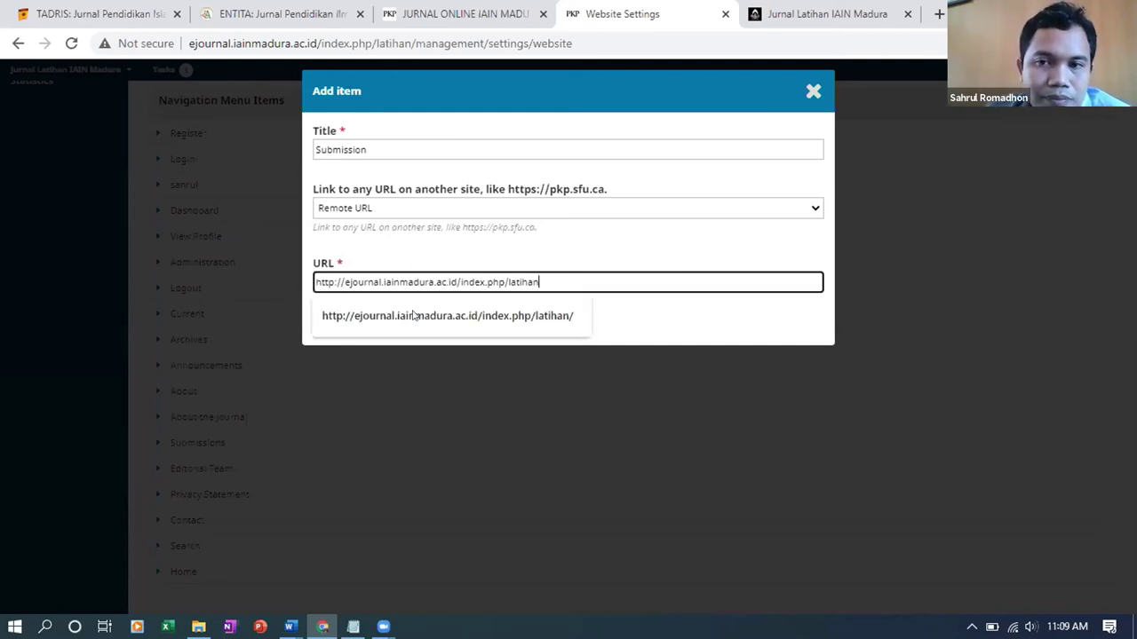
click(330, 325)
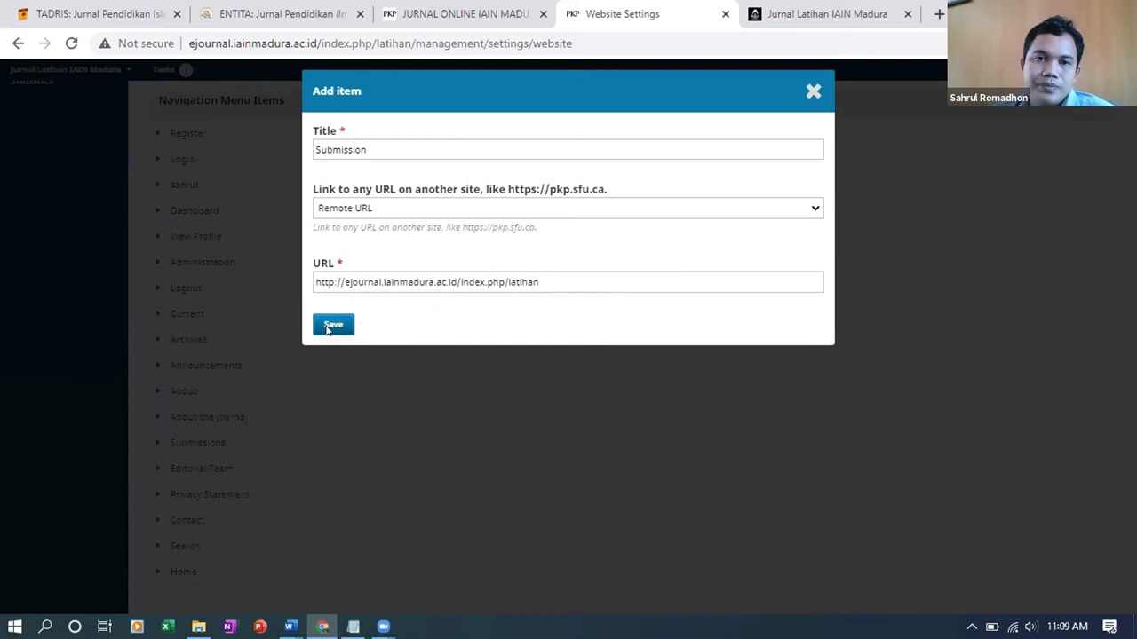
click(328, 328)
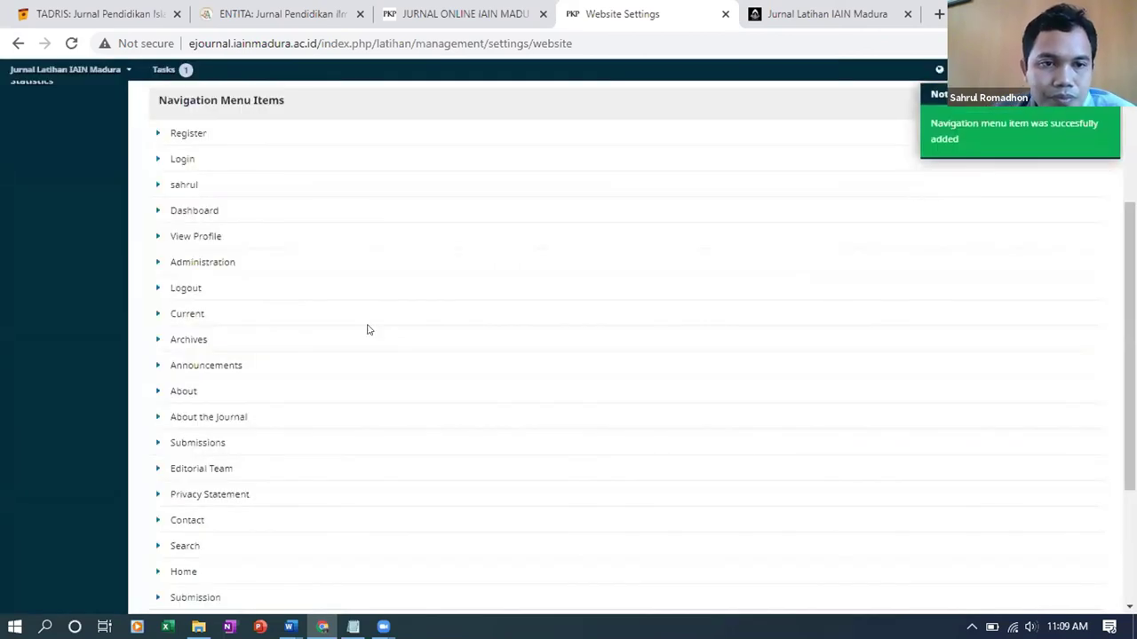
- Reopen the Primary Navigation Menu for editing and assign the Submission item as a sub-item under Current
scroll(367, 329, down, 3)
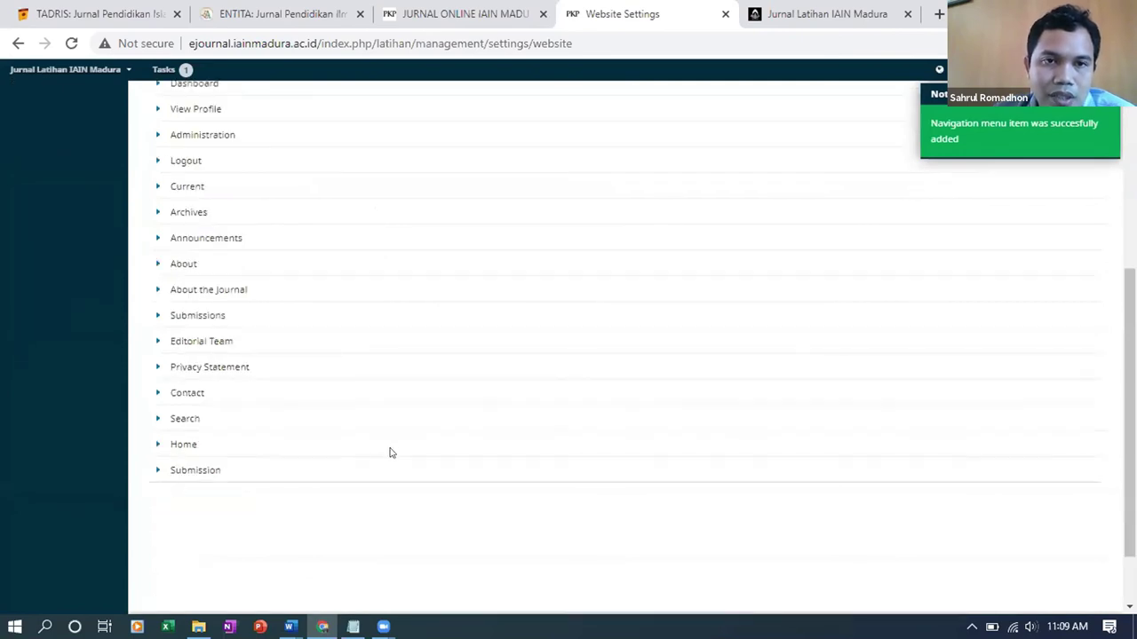
scroll(382, 373, up, 3)
scroll(262, 276, up, 2)
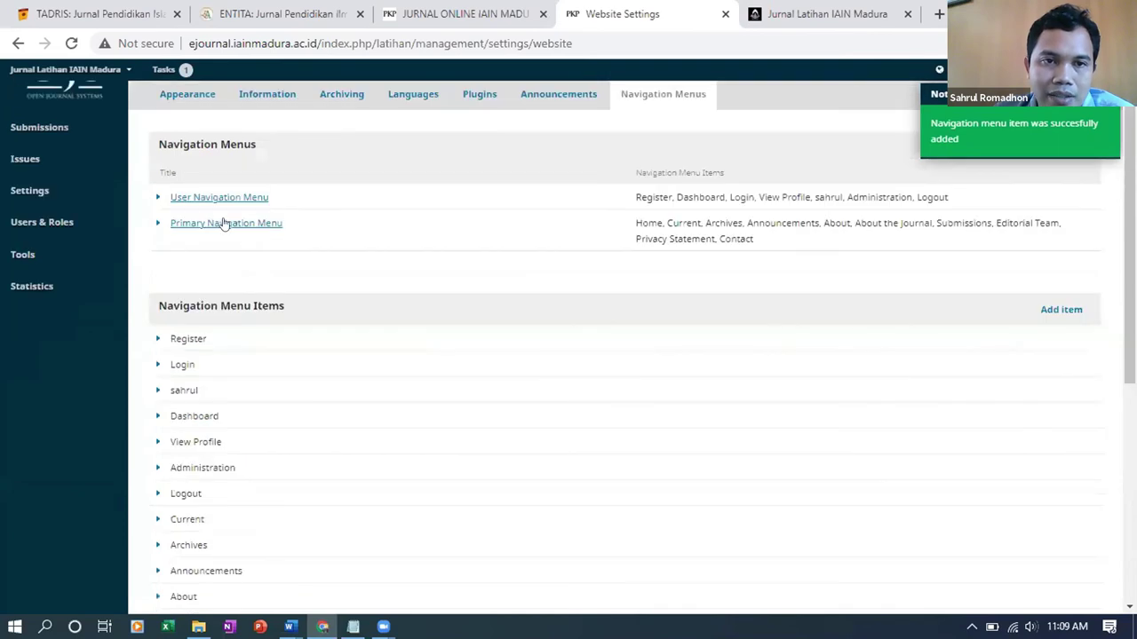
click(208, 218)
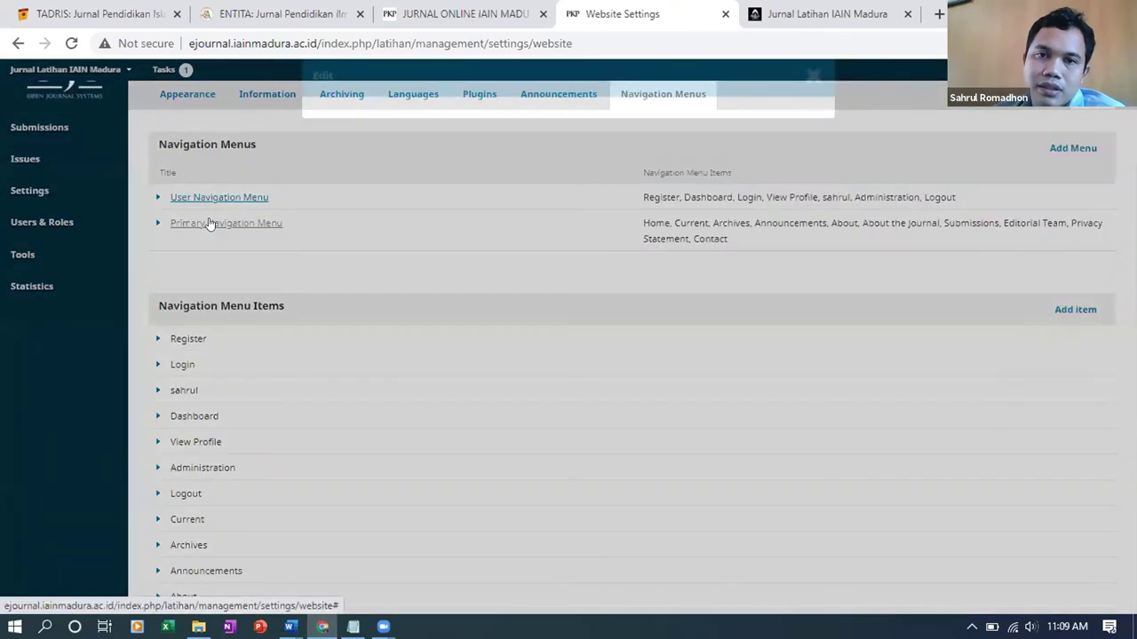
scroll(641, 384, down, 3)
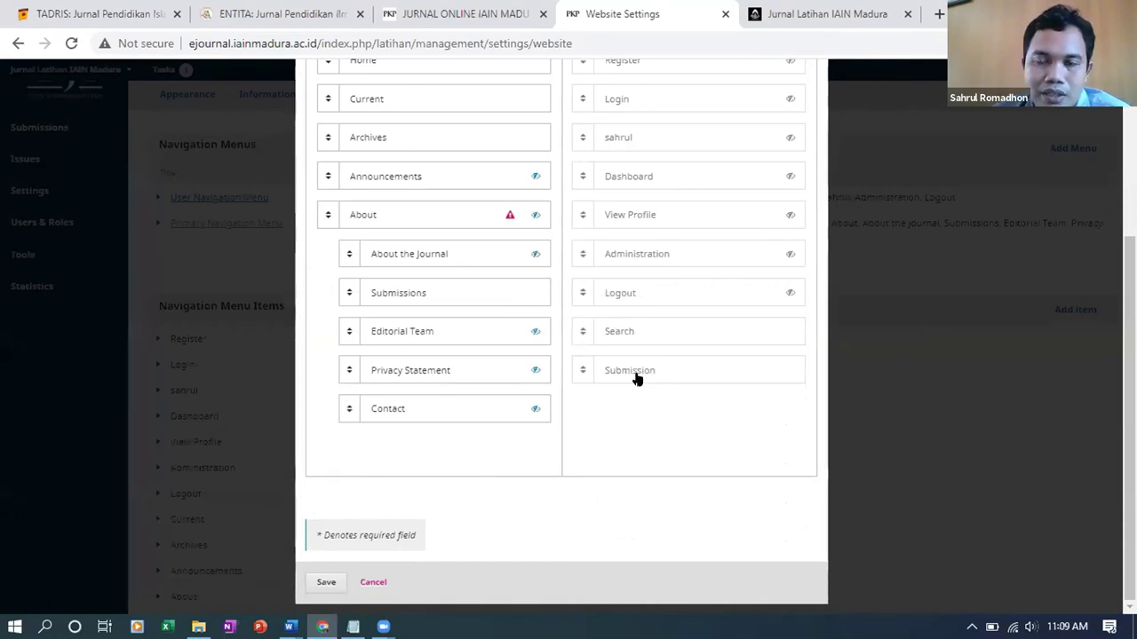
drag(630, 371, 379, 169)
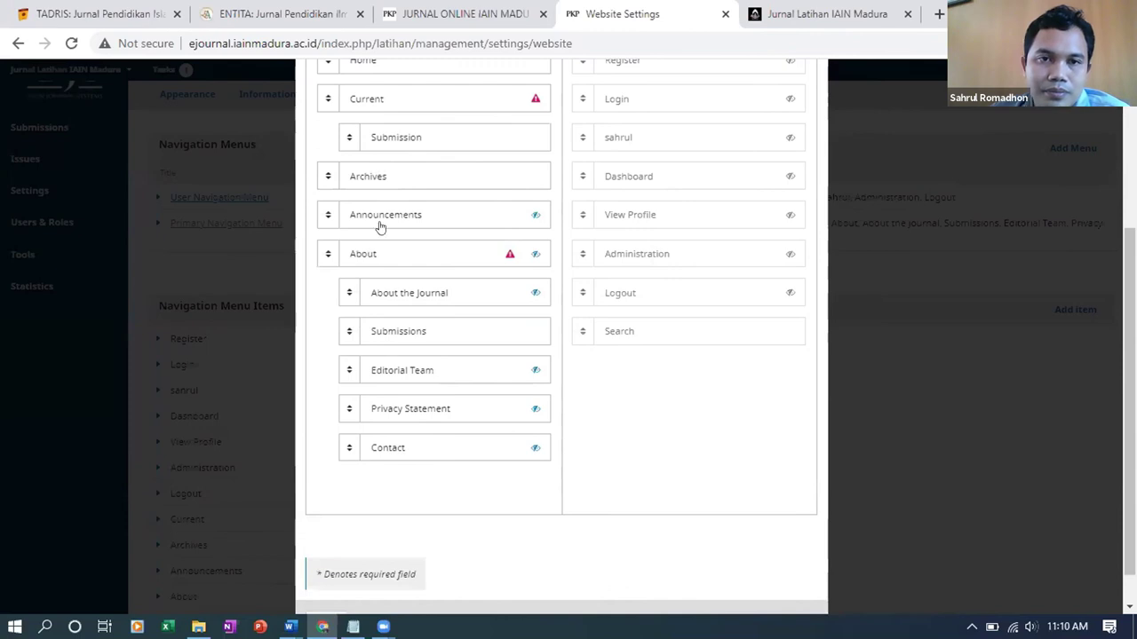
- Move Submission out to the top level between Current and Archives, and save the Primary Navigation Menu
scroll(346, 258, up, 1)
drag(350, 261, 391, 311)
scroll(391, 310, down, 2)
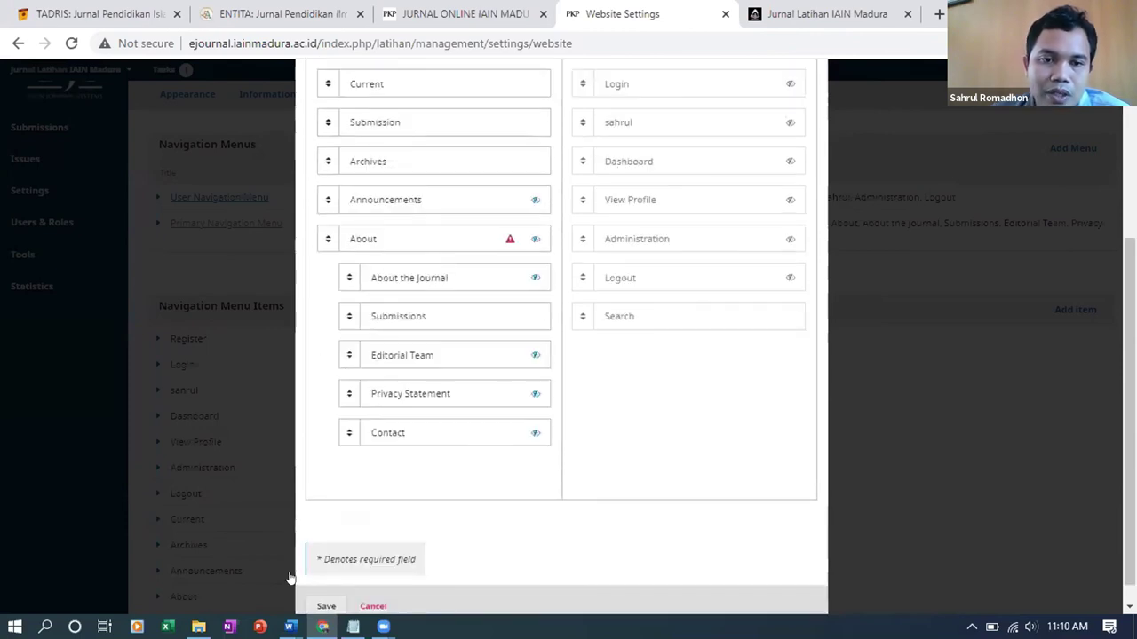
click(325, 581)
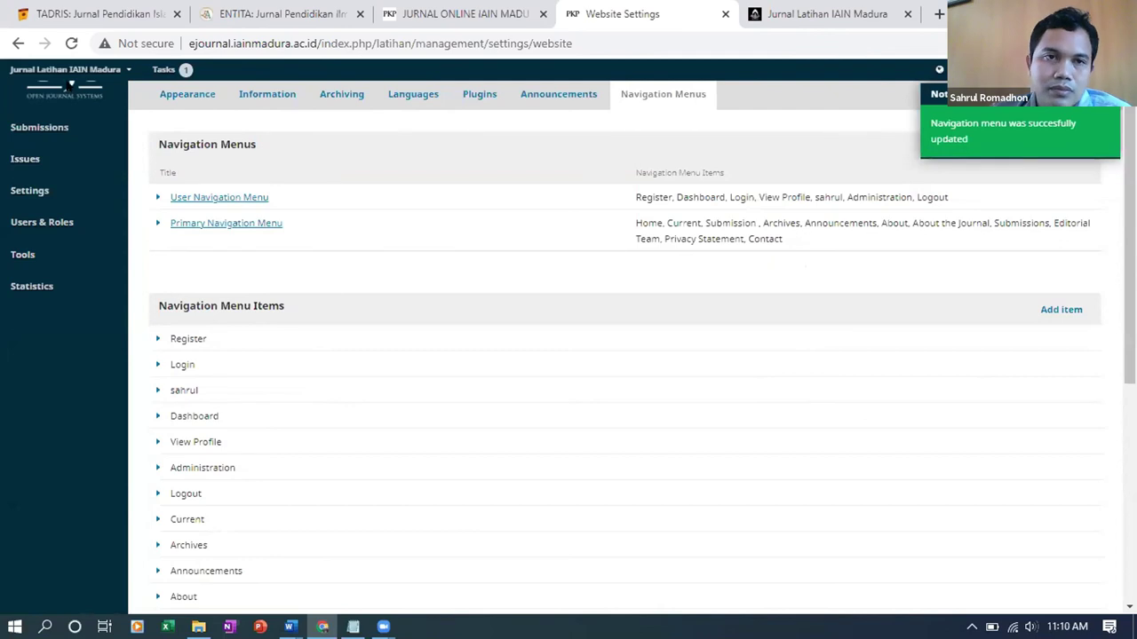
- Reload the practice journal's public site and test the Submission link in its navigation bar
key(ctrl+Tab)
click(71, 44)
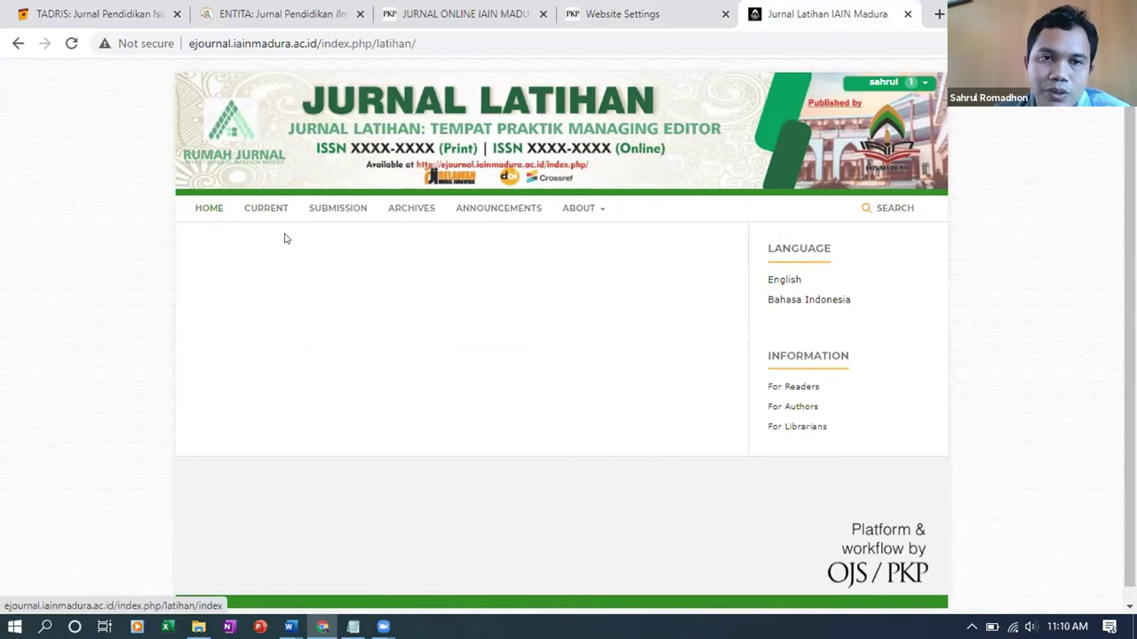
click(337, 207)
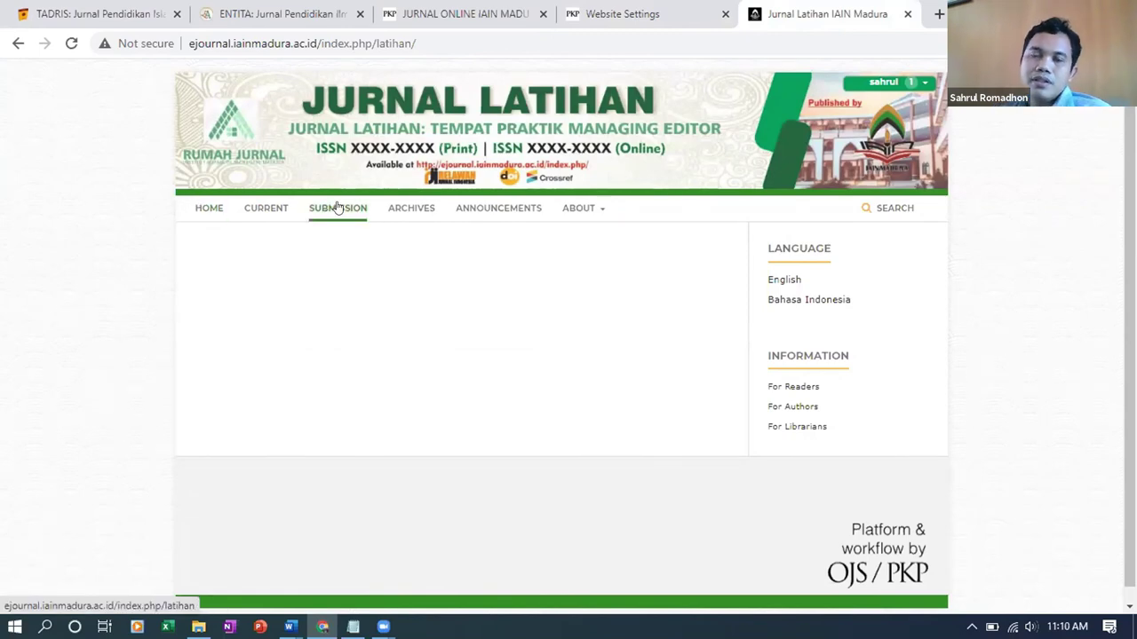